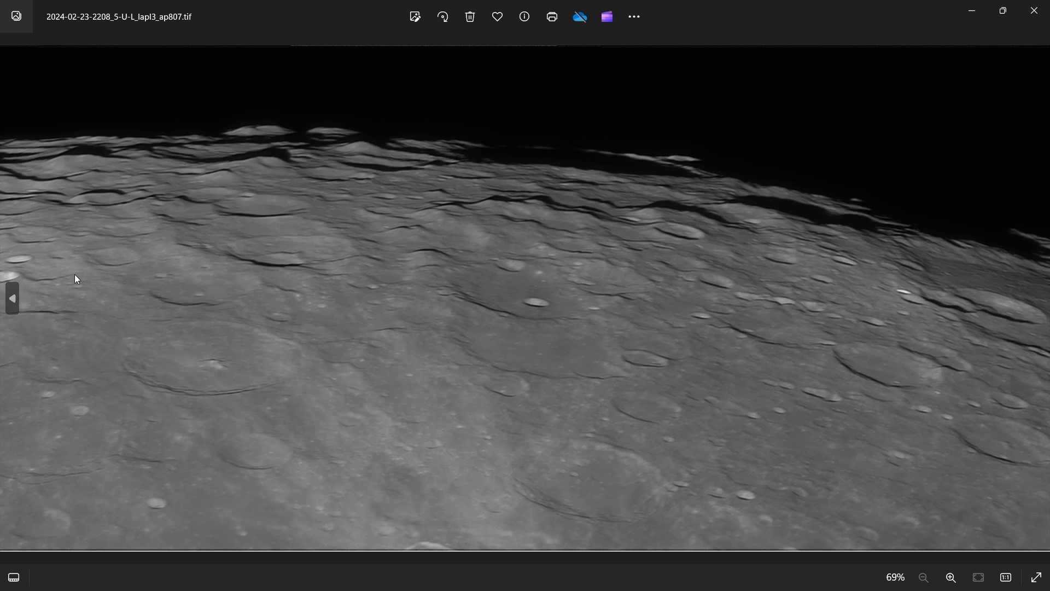
{"action": "left_click", "coordinate": [12, 298]}
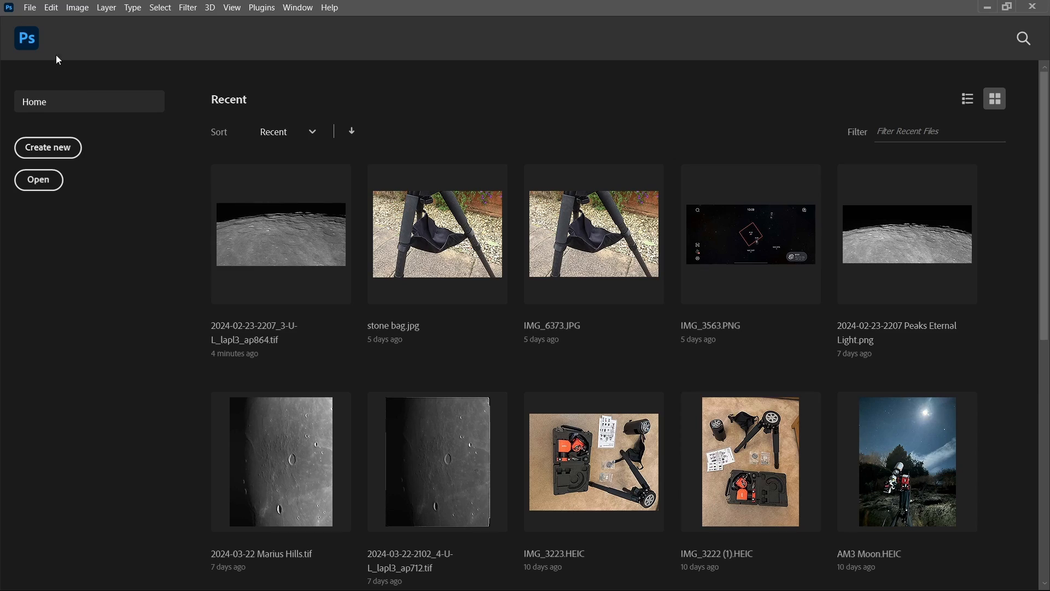
{"action": "left_click", "coordinate": [31, 8]}
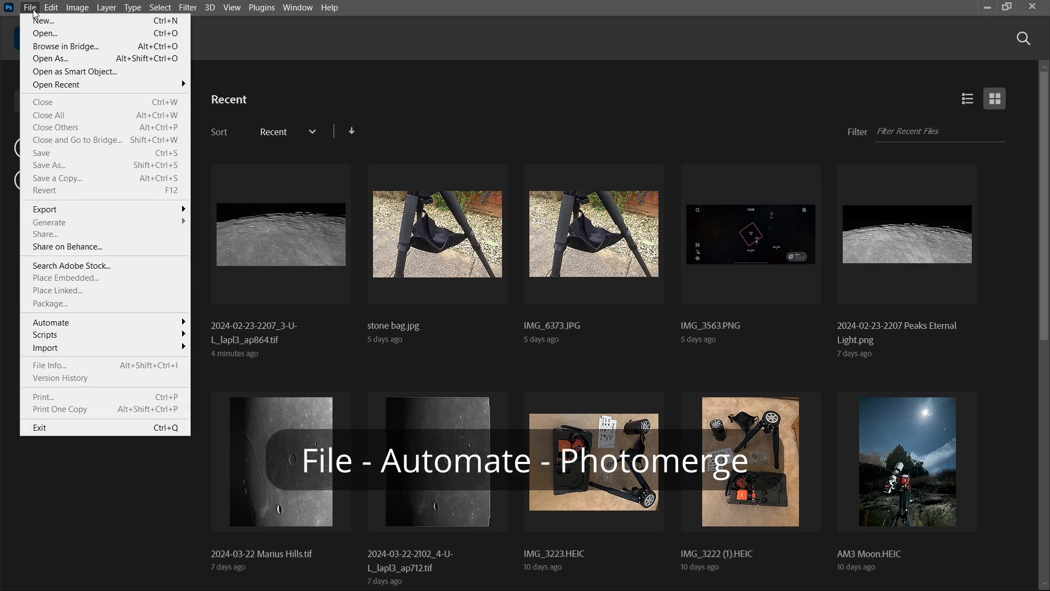
{"action": "mouse_move", "coordinate": [156, 322]}
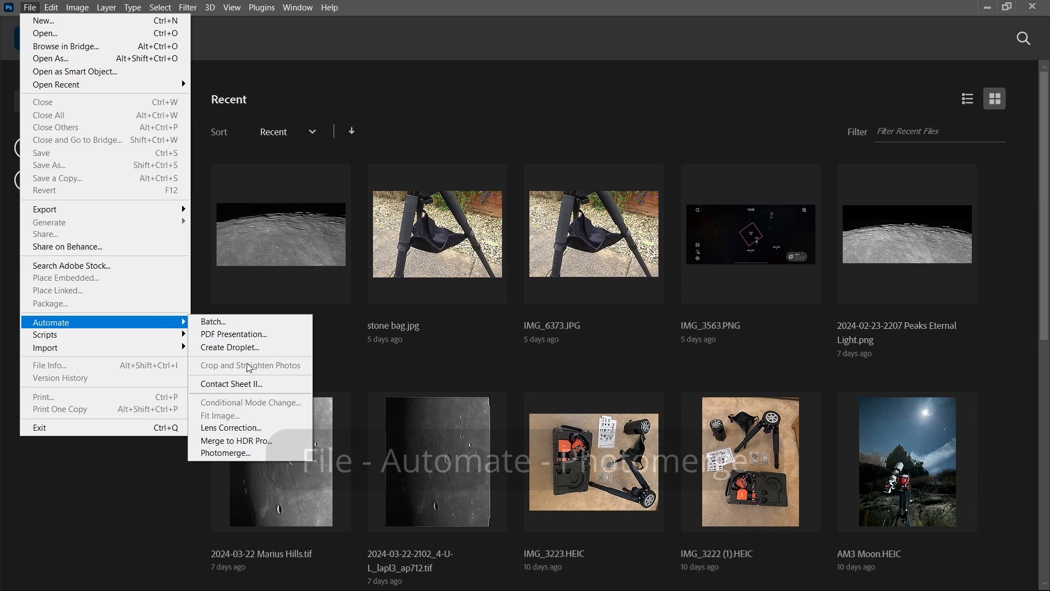
{"action": "left_click", "coordinate": [248, 451]}
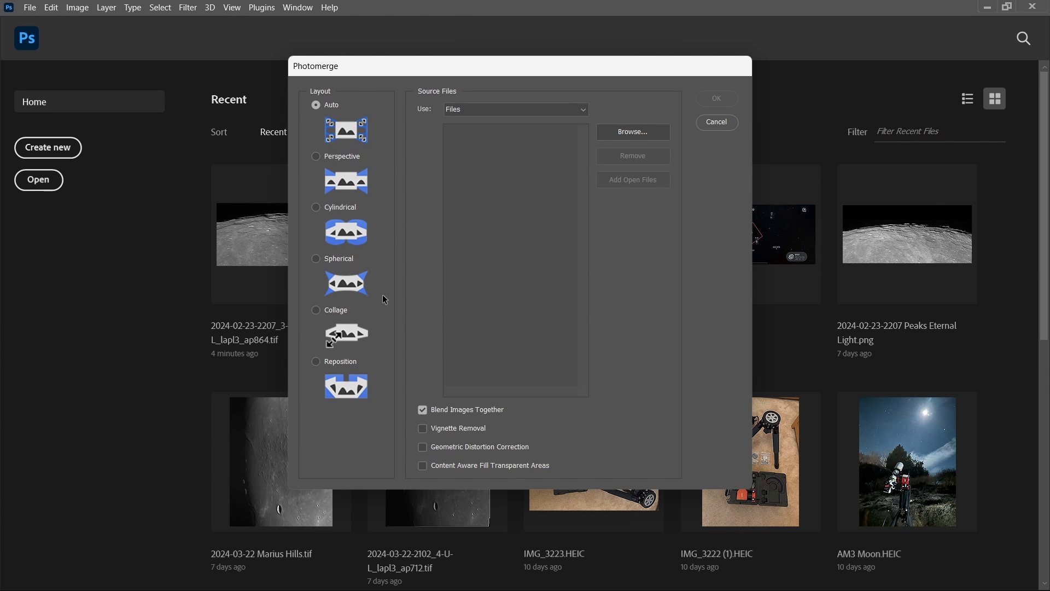
{"action": "left_click", "coordinate": [633, 136]}
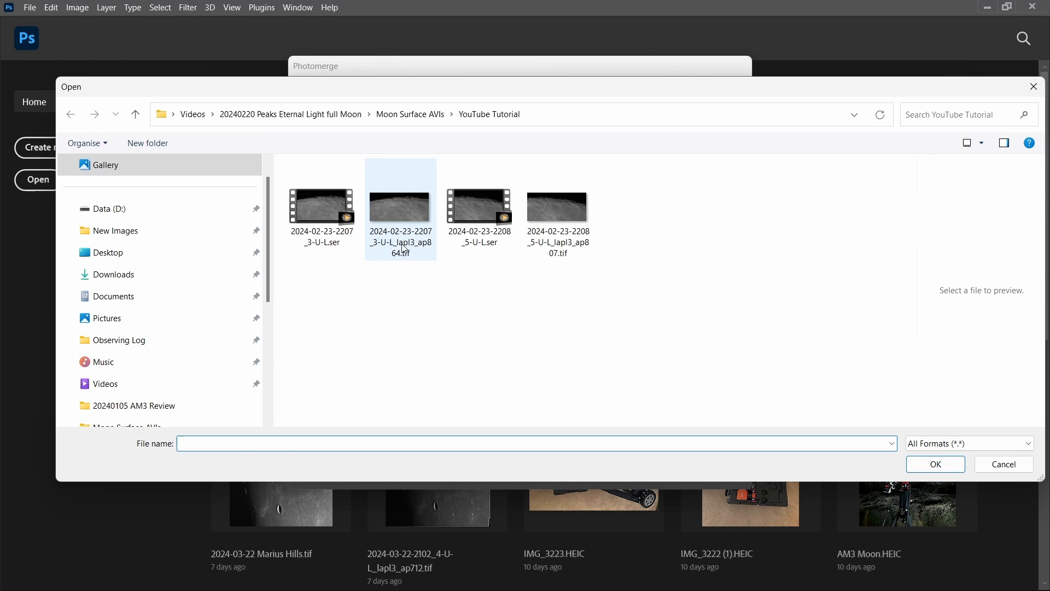
{"action": "left_click", "coordinate": [405, 249]}
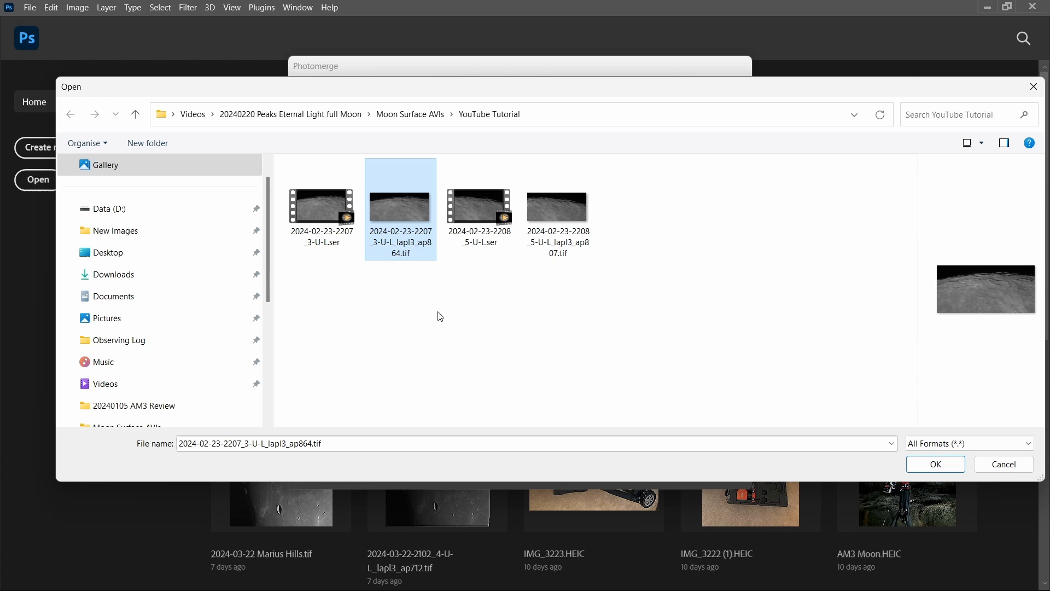
{"action": "left_click", "coordinate": [562, 247], "text": "ctrl"}
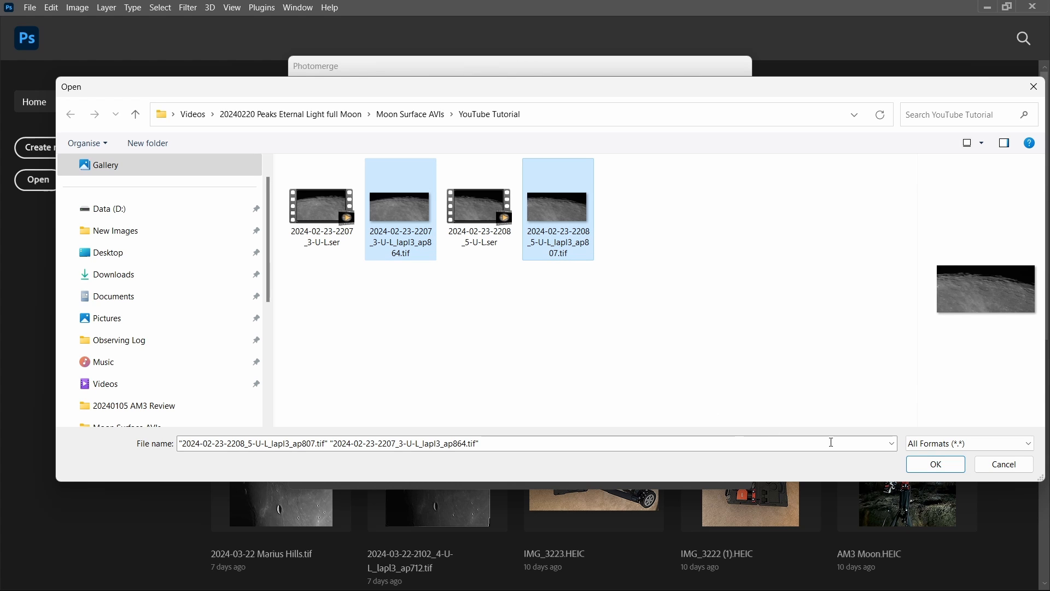
{"action": "left_click", "coordinate": [937, 465]}
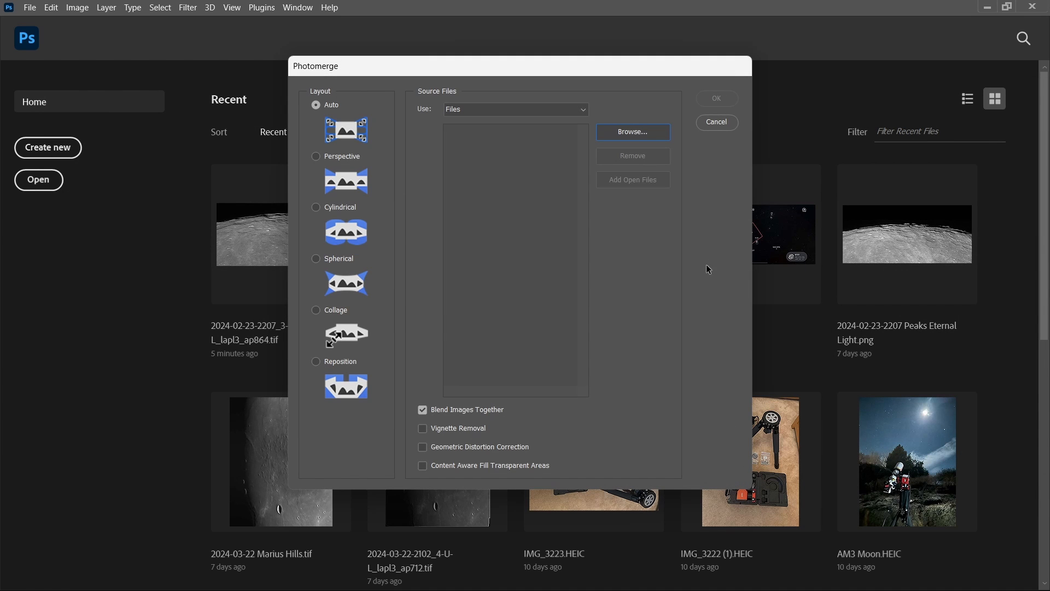
{"action": "left_click", "coordinate": [716, 96]}
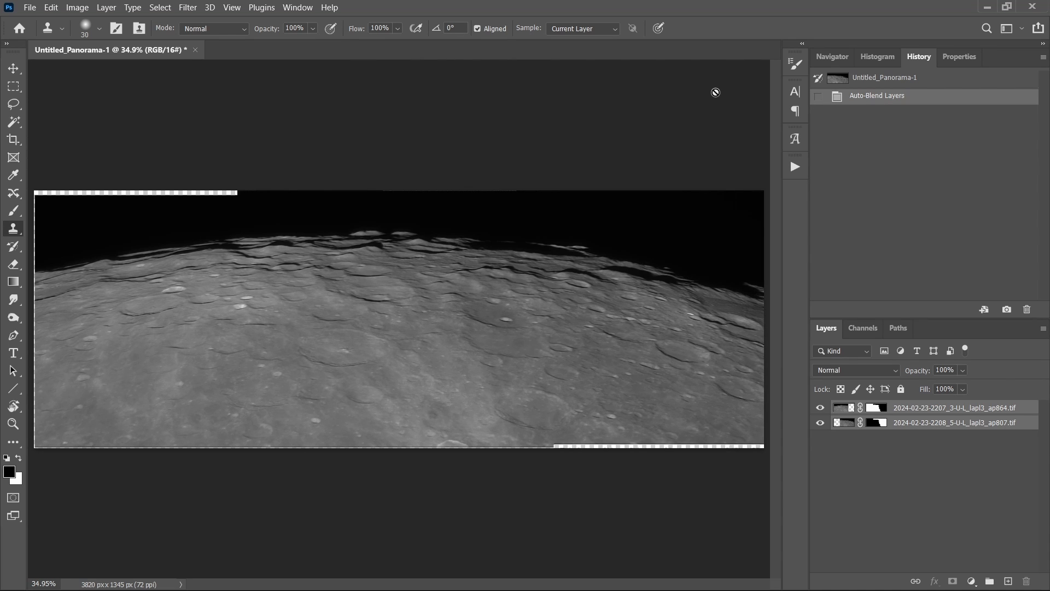
Stamp the visible layers into a new merged layer and crop the uneven edge off the panorama's bottom.
{"action": "key", "text": "ctrl+shift+alt+e"}
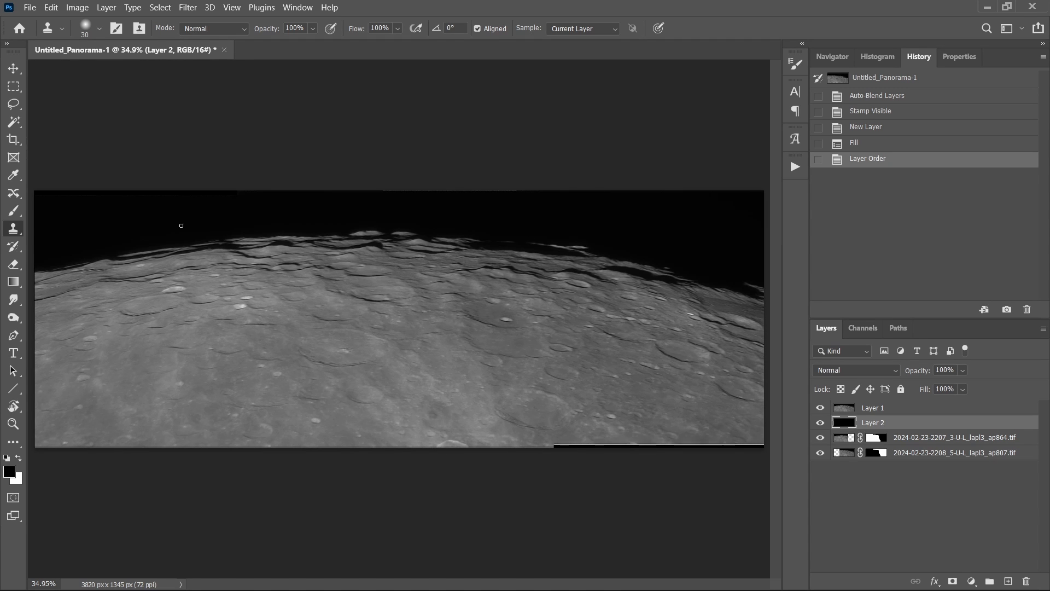
{"action": "left_click", "coordinate": [14, 139]}
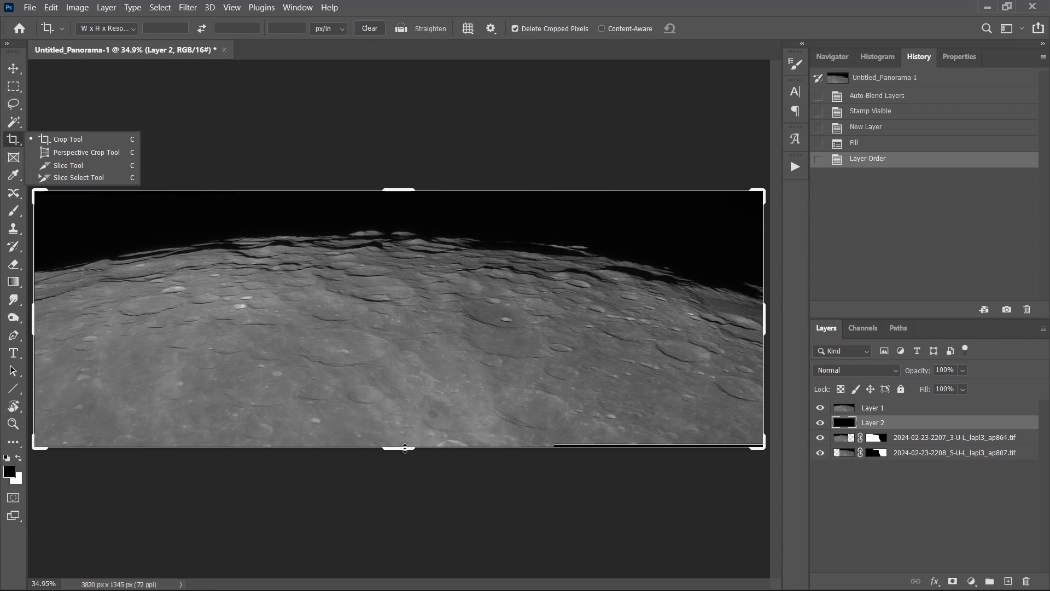
{"action": "mouse_move", "coordinate": [406, 448]}
{"action": "left_mouse_down"}
{"action": "mouse_move", "coordinate": [415, 431]}
{"action": "mouse_move", "coordinate": [410, 441]}
{"action": "left_mouse_up"}
{"action": "key", "text": "Return"}
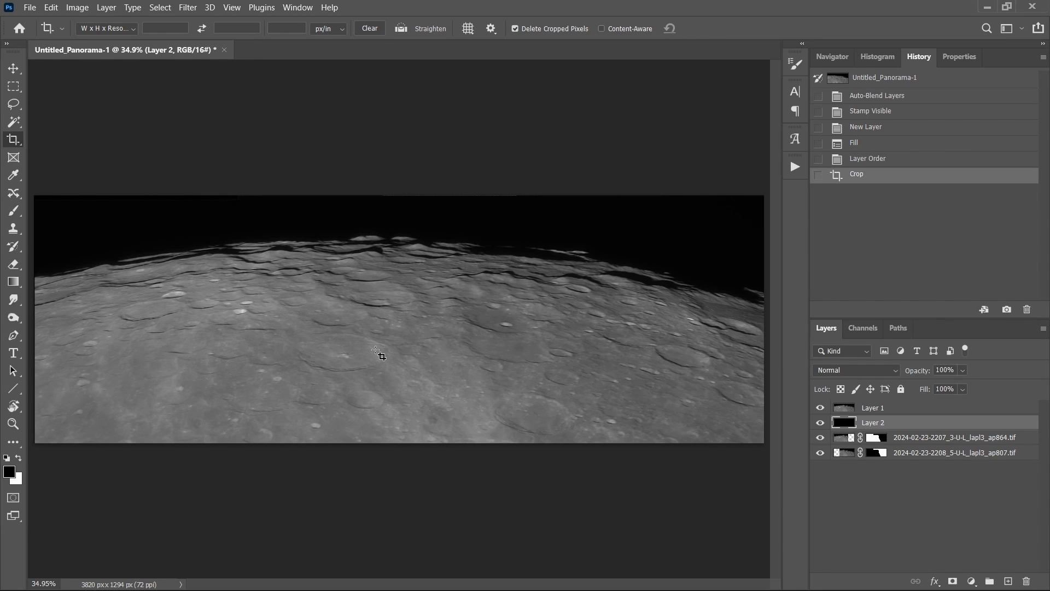
Apply Dust & Scratches to Layer 1 with a radius of 1 pixel and threshold 0 levels.
{"action": "key", "text": "ctrl+1"}
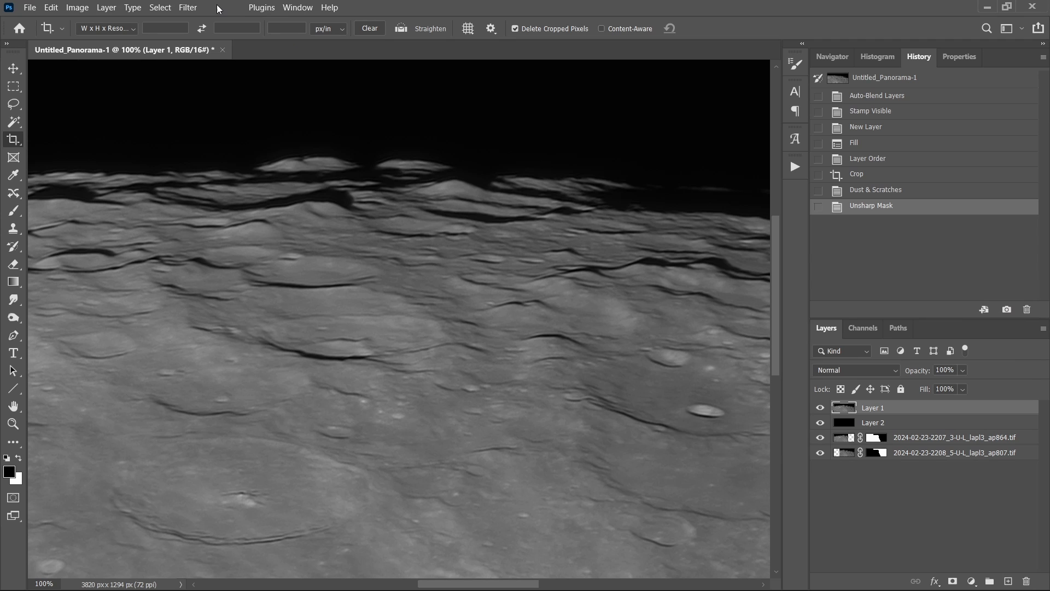
{"action": "left_click", "coordinate": [188, 7]}
{"action": "mouse_move", "coordinate": [249, 208]}
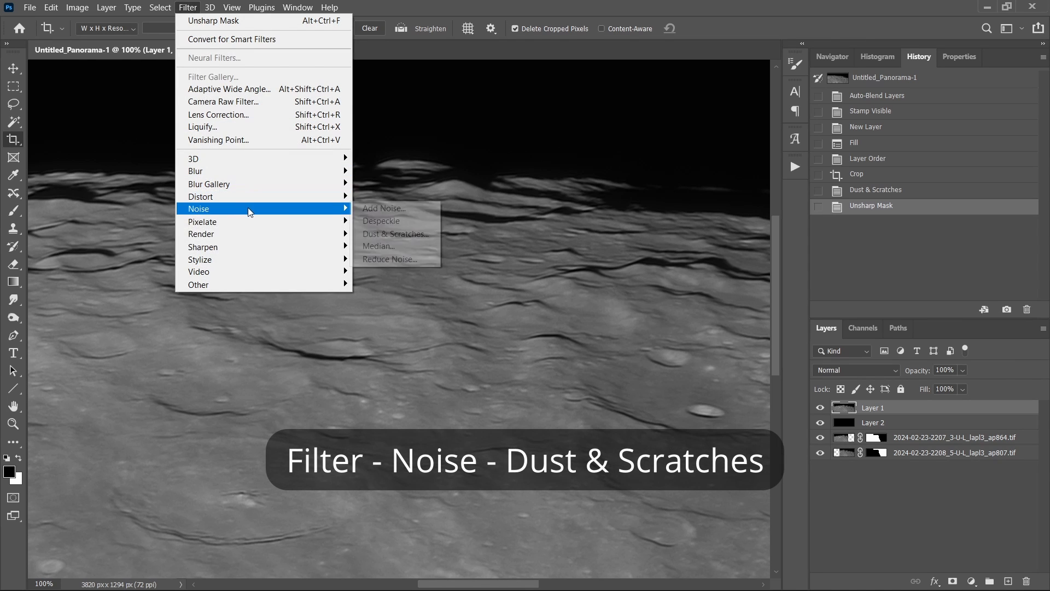
{"action": "left_click", "coordinate": [402, 236]}
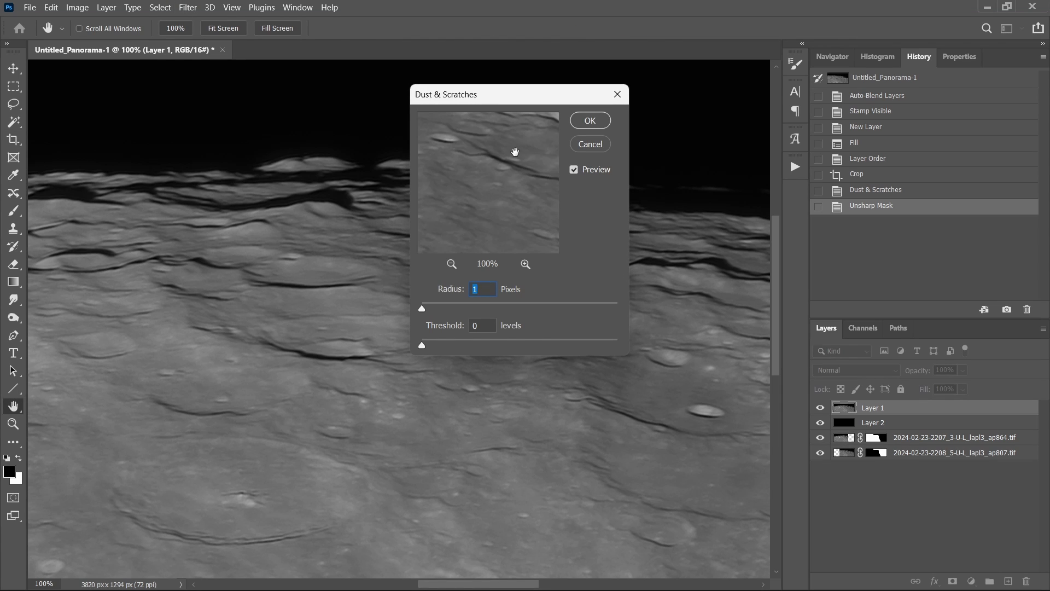
{"action": "left_click_drag", "start_coordinate": [516, 152], "coordinate": [523, 256]}
{"action": "left_click_drag", "start_coordinate": [473, 175], "coordinate": [482, 206]}
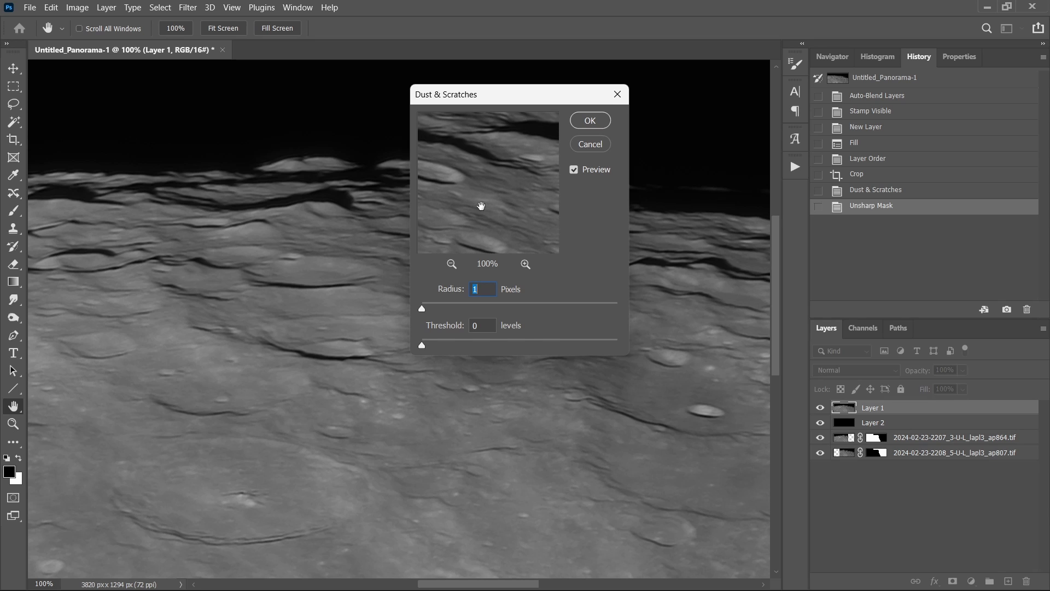
{"action": "left_click", "coordinate": [595, 124]}
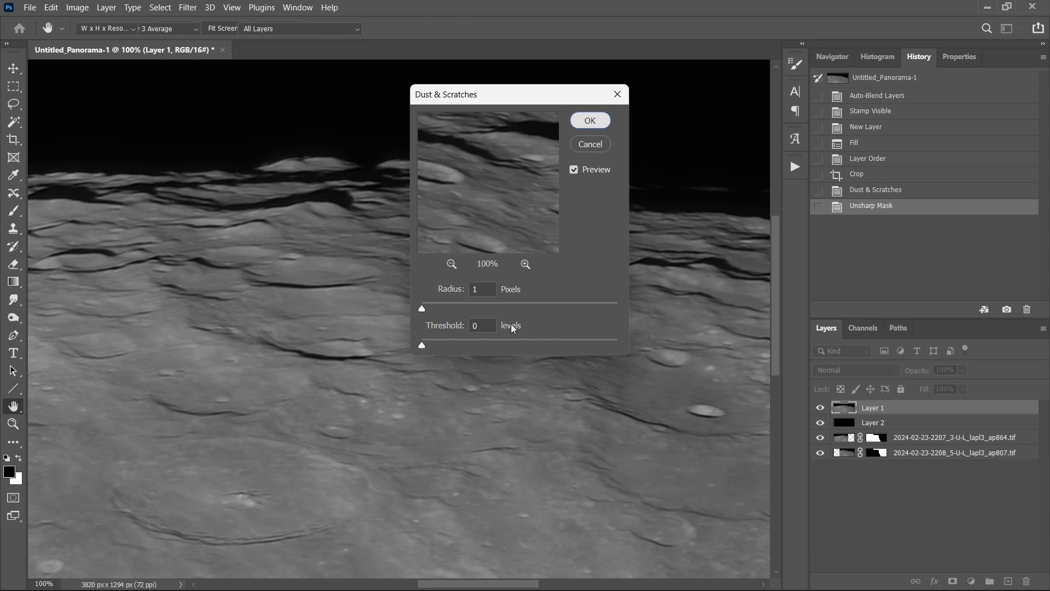
Apply the Unsharp Mask sharpening filter to Layer 1.
{"action": "left_click", "coordinate": [189, 7]}
{"action": "mouse_move", "coordinate": [267, 246]}
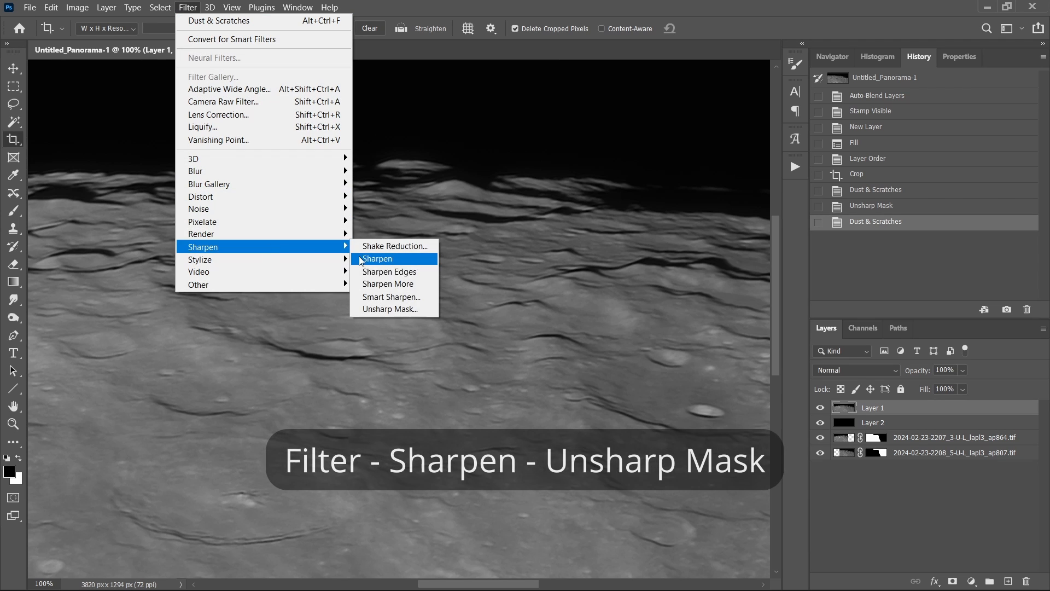
{"action": "left_click", "coordinate": [384, 309]}
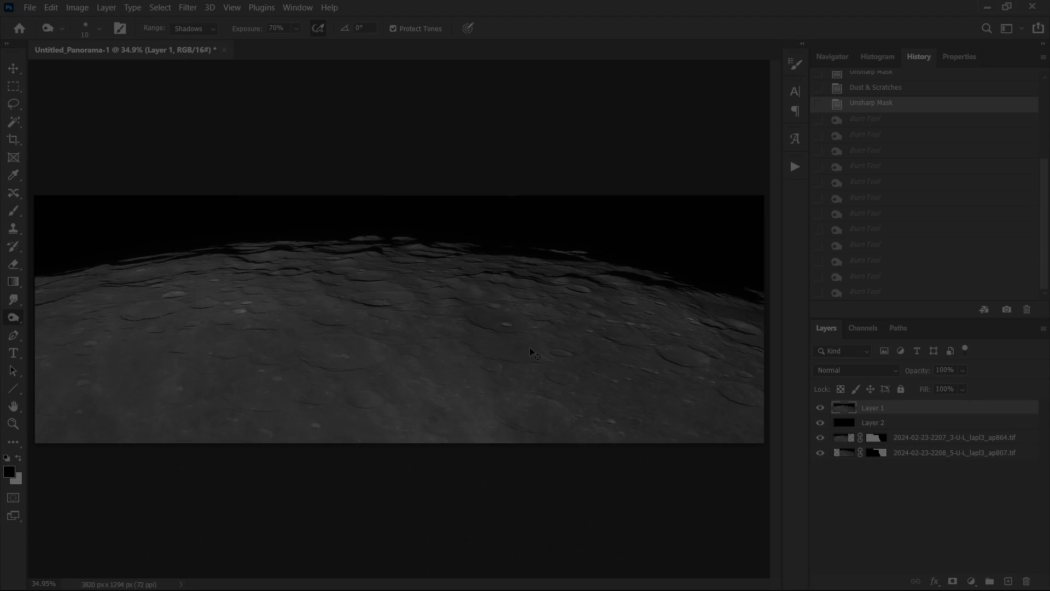
Set the Burn tool's exposure to 30% with the Shadows range, zoomed in on the lunar limb.
{"action": "key", "text": "ctrl+1"}
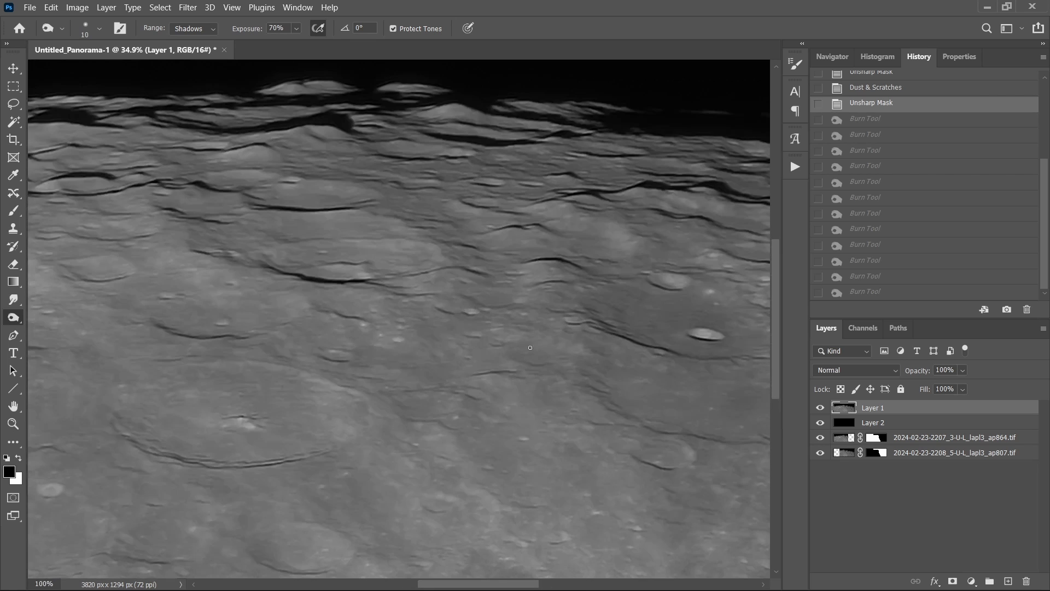
{"action": "scroll", "coordinate": [484, 352], "scroll_direction": "up", "scroll_amount": 3}
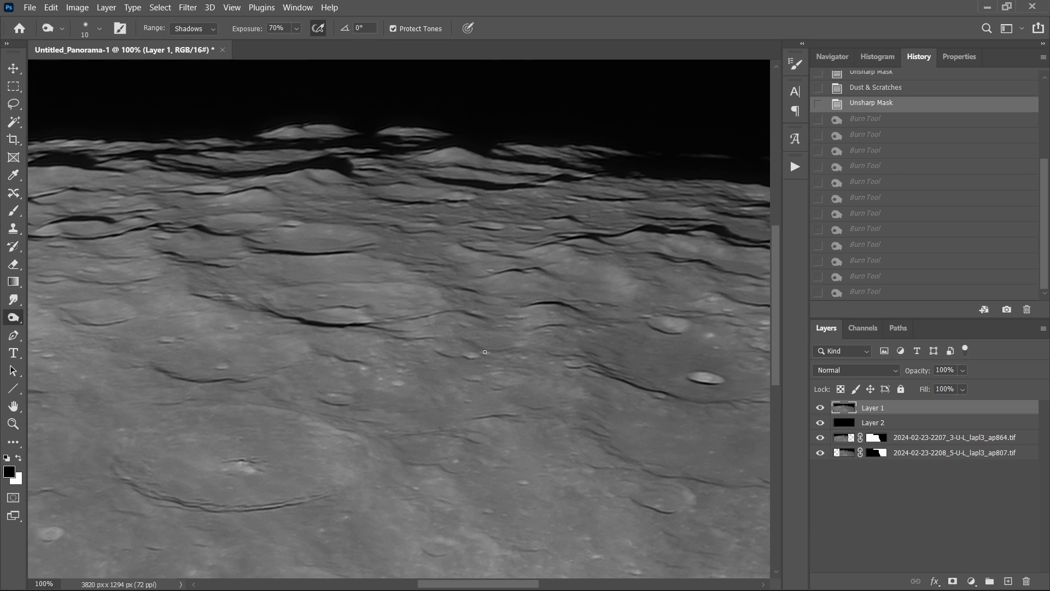
{"action": "key", "text": "ctrl+plus"}
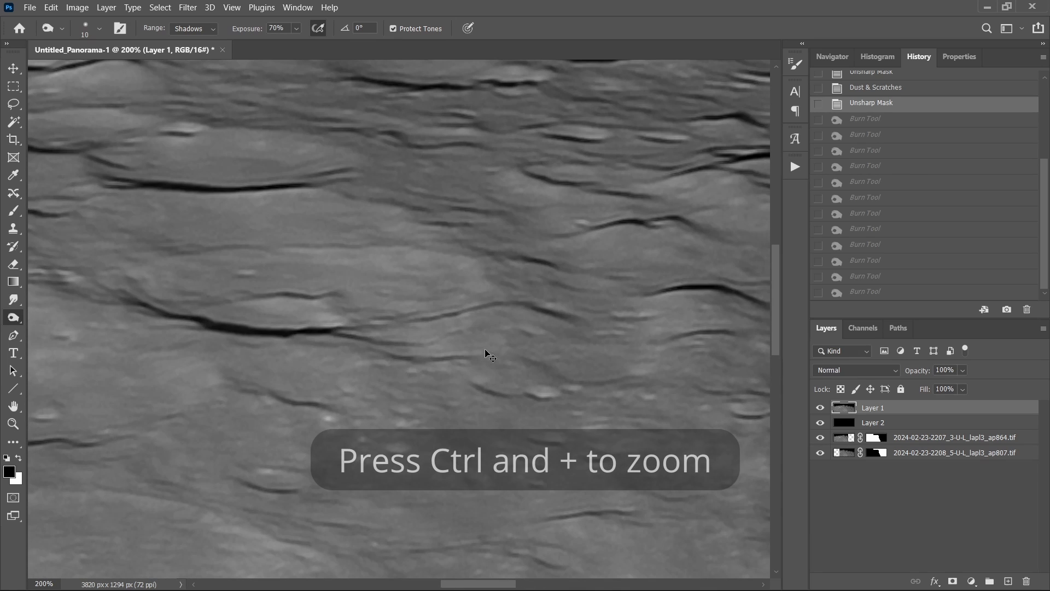
{"action": "left_click_drag", "start_coordinate": [772, 339], "coordinate": [792, 281]}
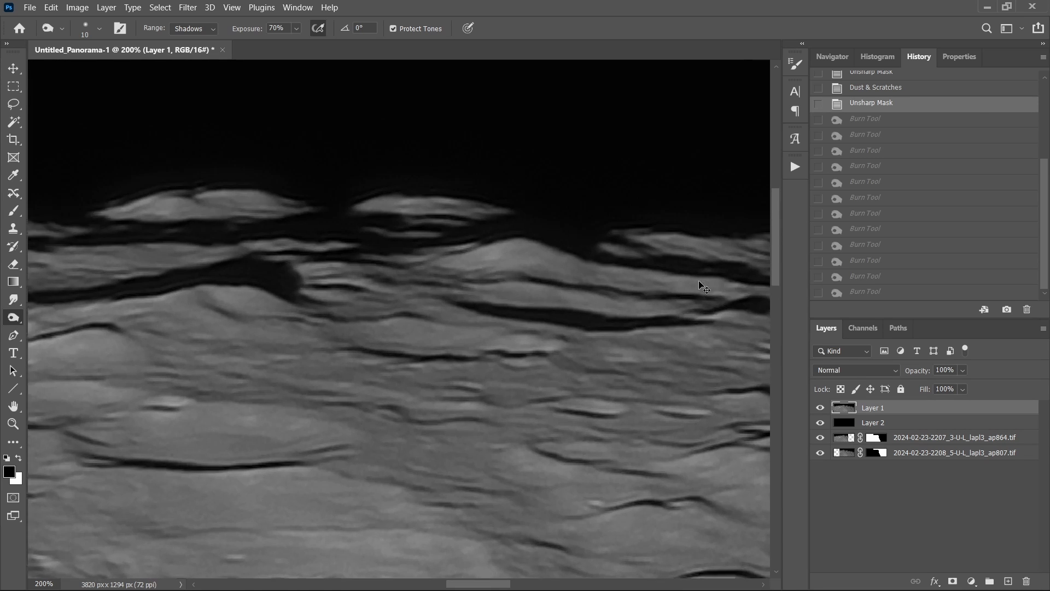
{"action": "key", "text": "ctrl+plus"}
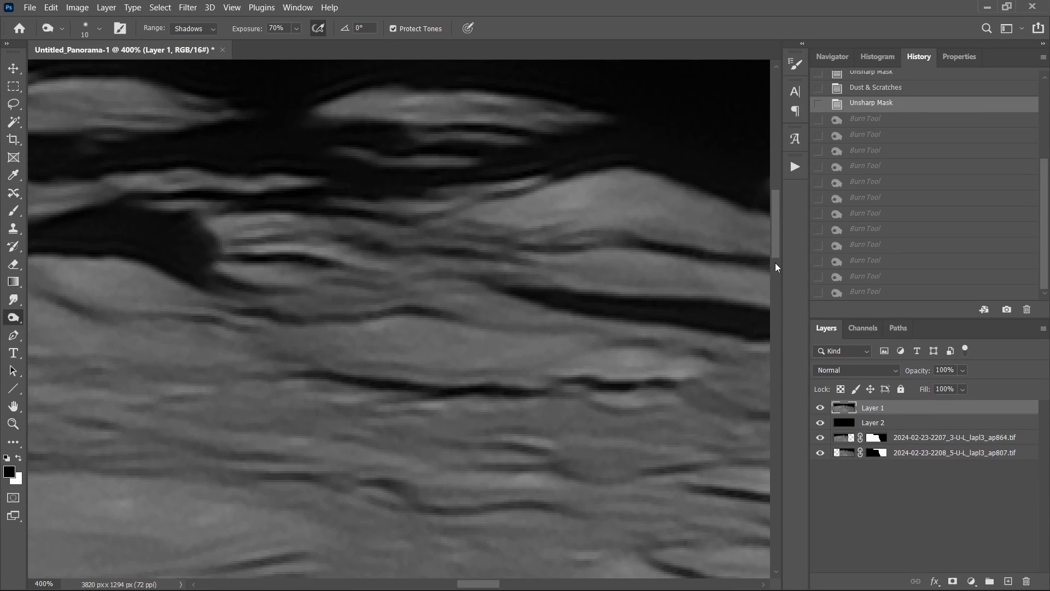
{"action": "left_click_drag", "start_coordinate": [778, 247], "coordinate": [779, 237]}
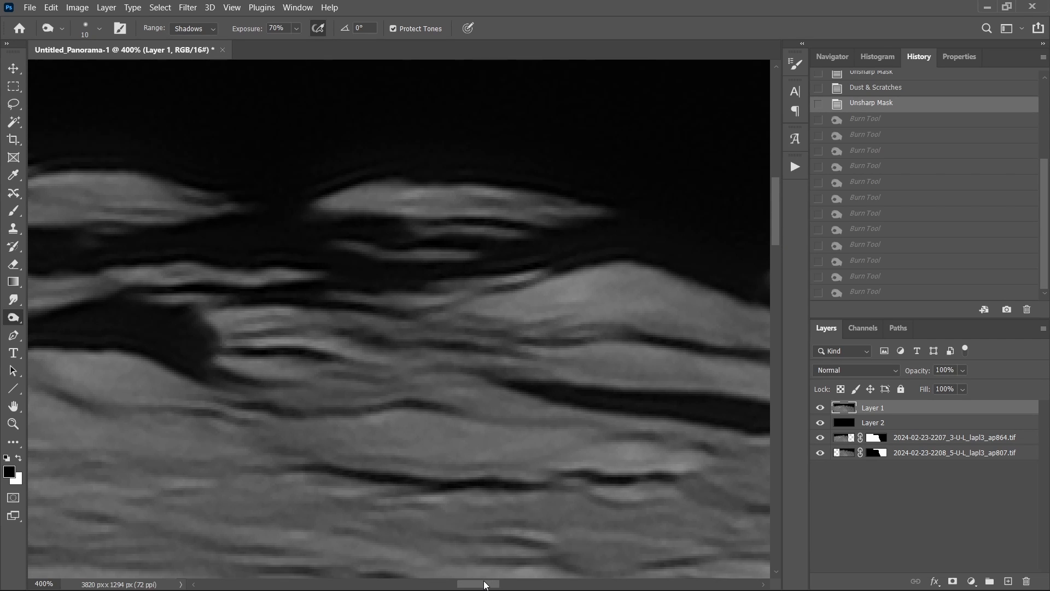
{"action": "mouse_move", "coordinate": [483, 586]}
{"action": "left_mouse_down"}
{"action": "mouse_move", "coordinate": [444, 586]}
{"action": "mouse_move", "coordinate": [459, 585]}
{"action": "left_mouse_up"}
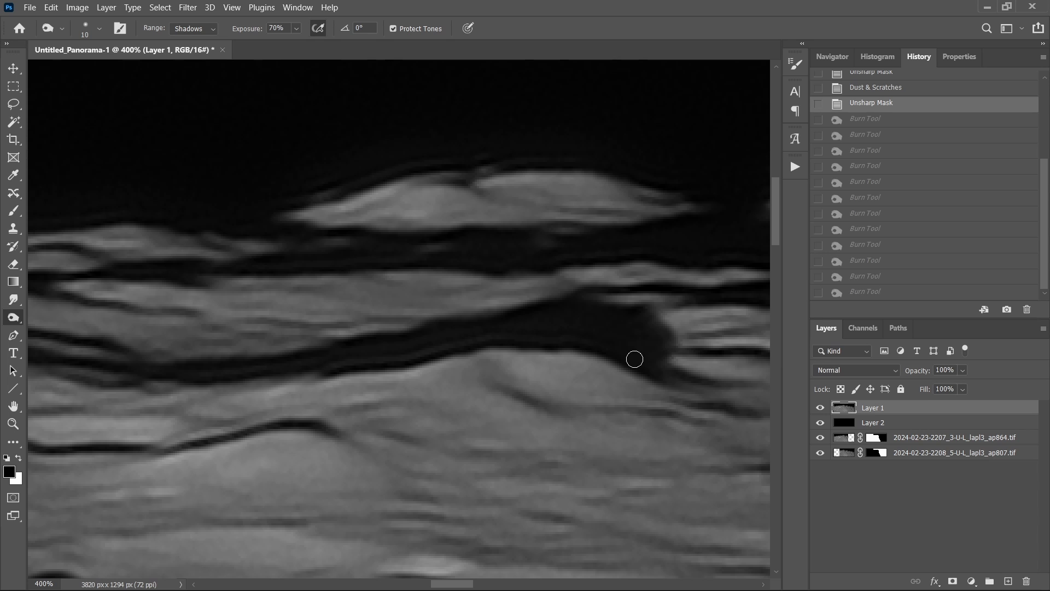
{"action": "left_click_drag", "start_coordinate": [452, 584], "coordinate": [391, 586]}
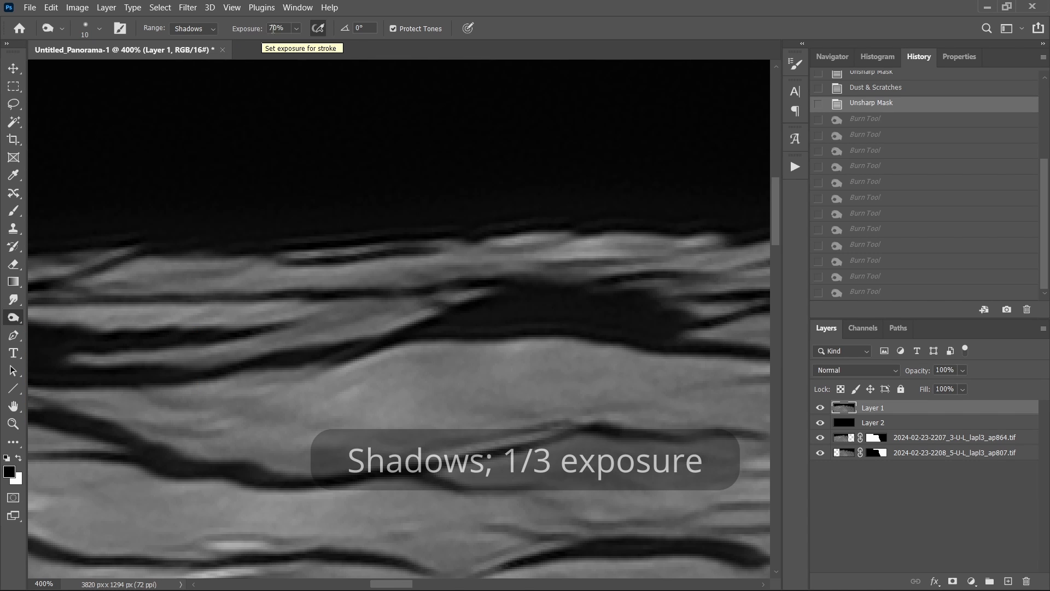
{"action": "left_click", "coordinate": [295, 27]}
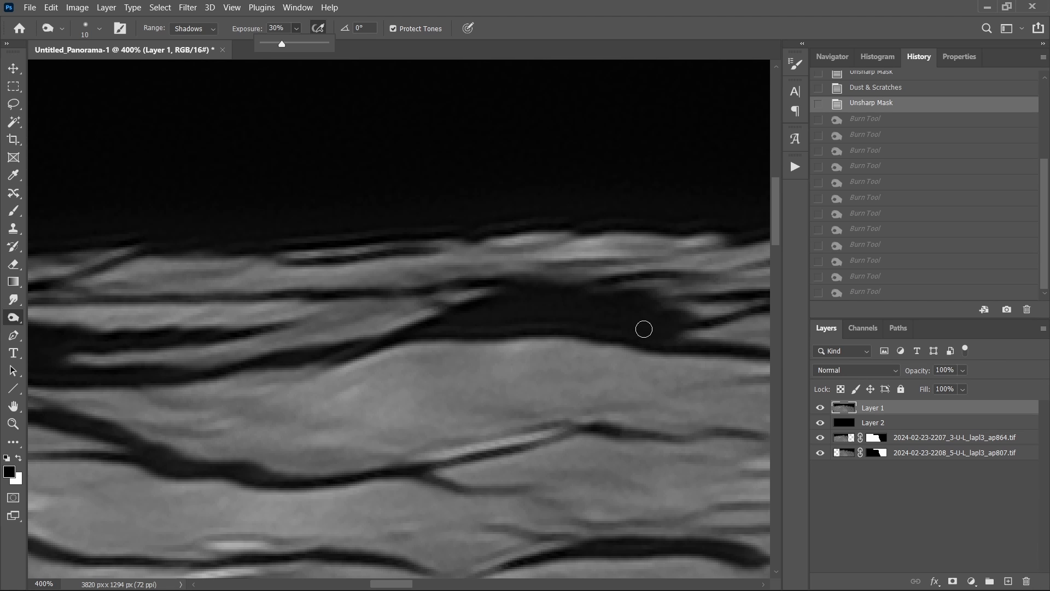
Burn the dark shadow patches along the lunar limb with a 10-pixel brush using dabs and a stroke.
{"action": "key", "text": "bracketright"}
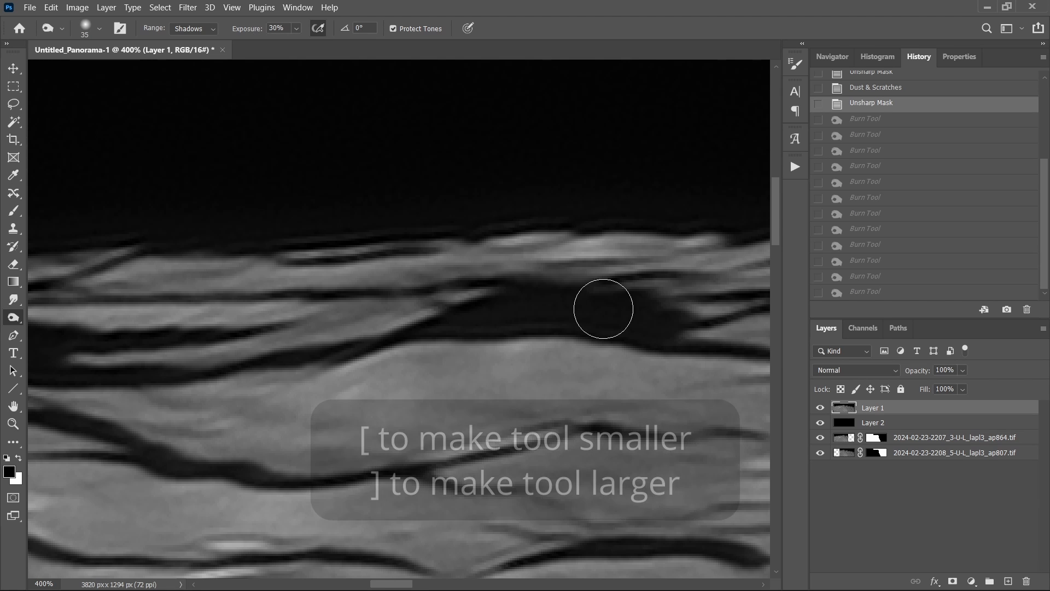
{"action": "key", "text": "bracketleft"}
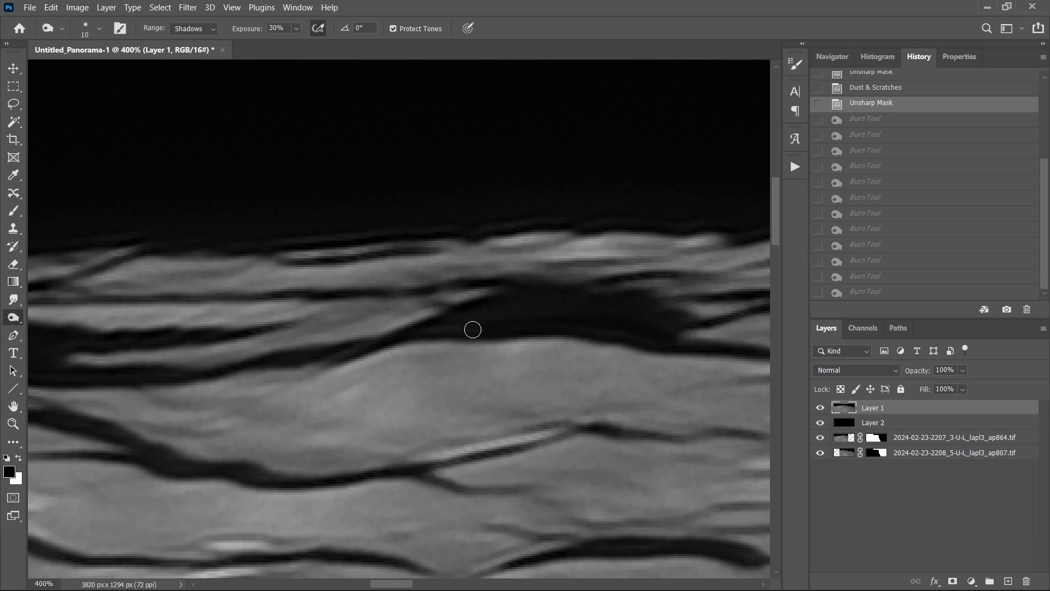
{"action": "left_click", "coordinate": [473, 329]}
{"action": "left_click", "coordinate": [506, 328]}
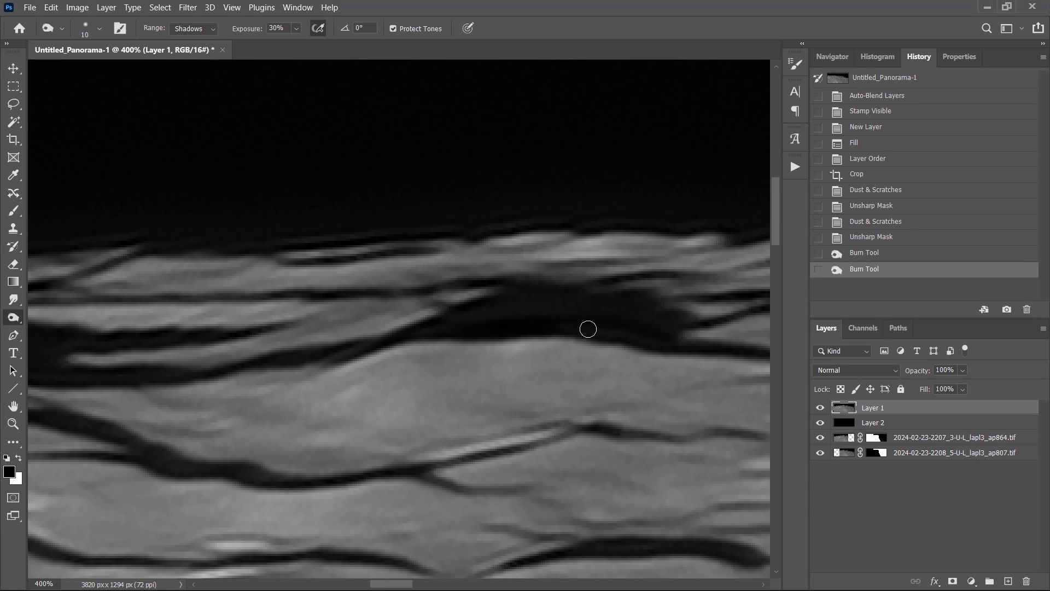
{"action": "left_click", "coordinate": [548, 315]}
{"action": "left_click", "coordinate": [543, 319]}
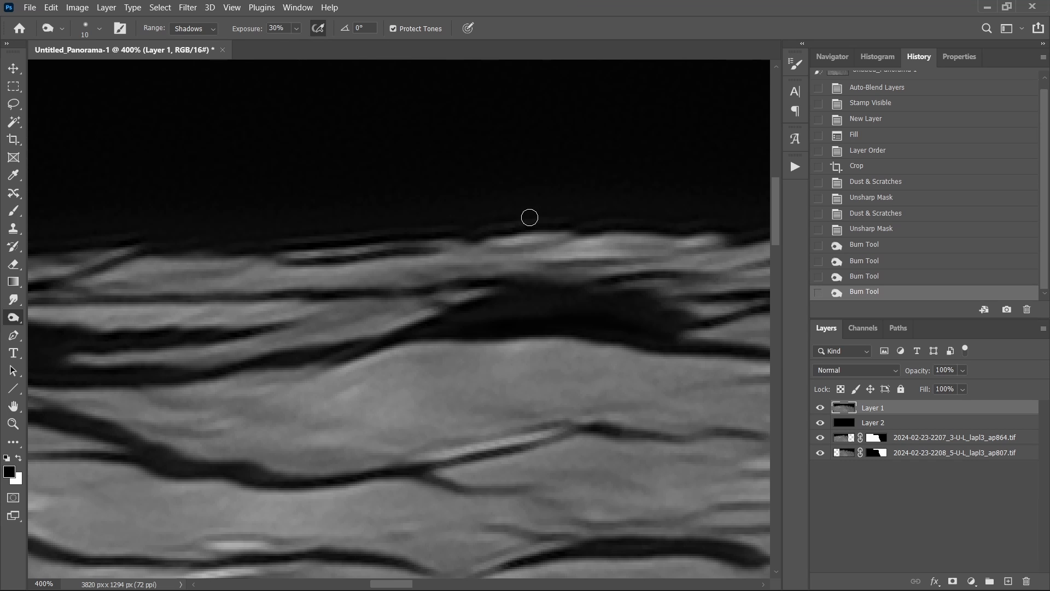
{"action": "left_click_drag", "start_coordinate": [470, 228], "coordinate": [244, 244]}
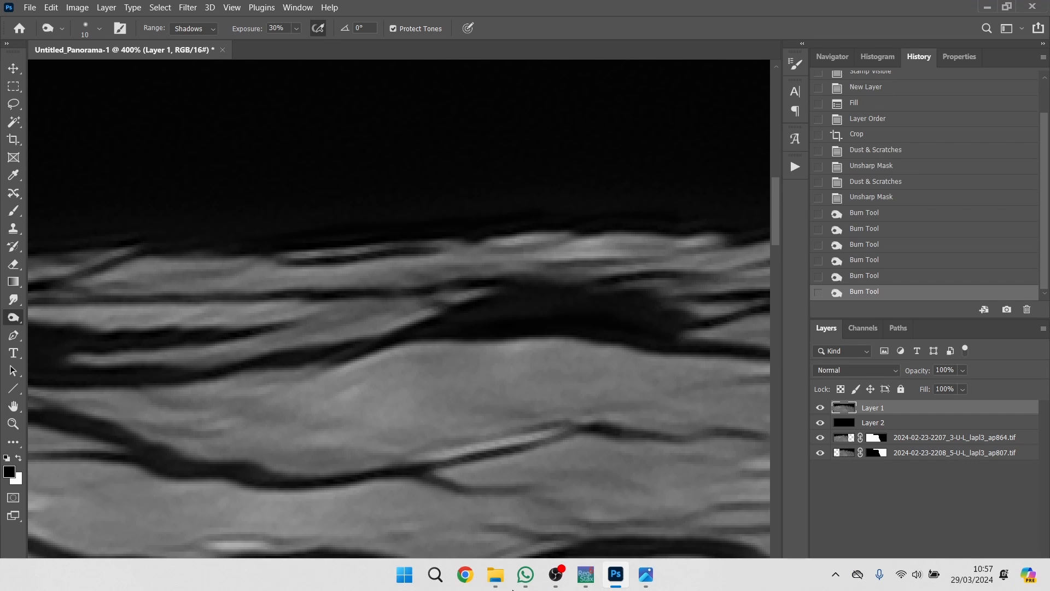
Burn a stroke on the bright crater floor and undo it.
{"action": "left_click_drag", "start_coordinate": [460, 396], "coordinate": [494, 383]}
{"action": "key", "text": "ctrl+z"}
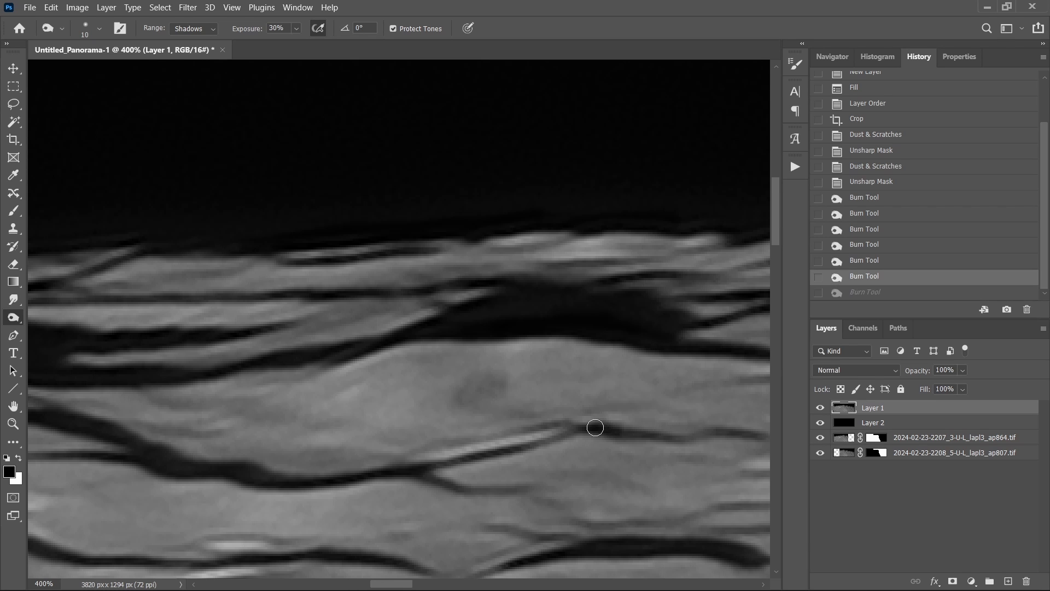
Burn the shadows along the limb farther left with long strokes.
{"action": "left_click_drag", "start_coordinate": [402, 588], "coordinate": [354, 589]}
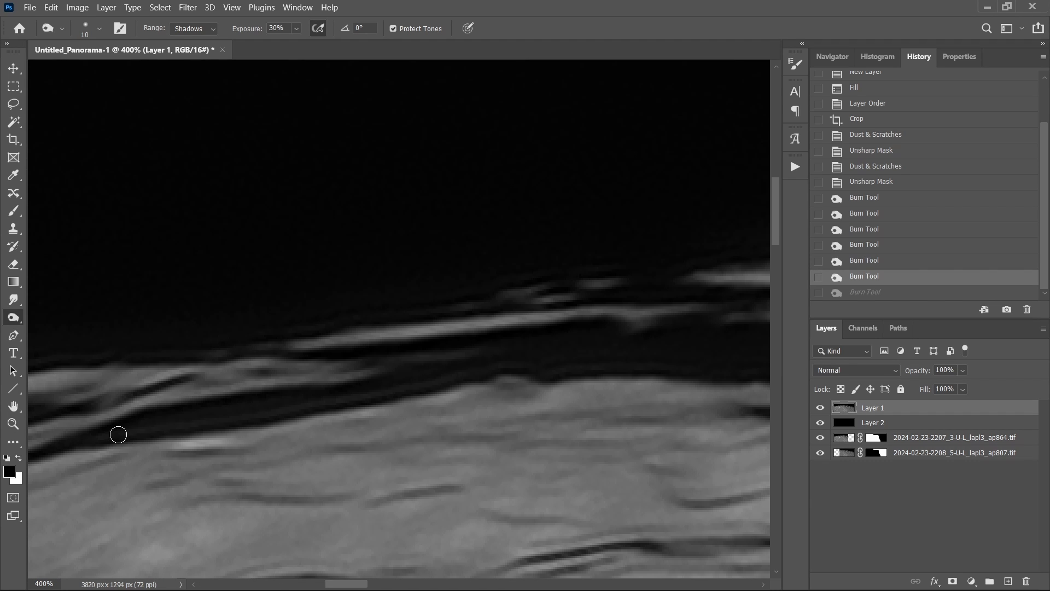
{"action": "left_click_drag", "start_coordinate": [417, 380], "coordinate": [605, 362]}
{"action": "left_click_drag", "start_coordinate": [358, 584], "coordinate": [326, 584]}
{"action": "left_click_drag", "start_coordinate": [273, 402], "coordinate": [676, 356]}
{"action": "left_click_drag", "start_coordinate": [540, 420], "coordinate": [90, 494]}
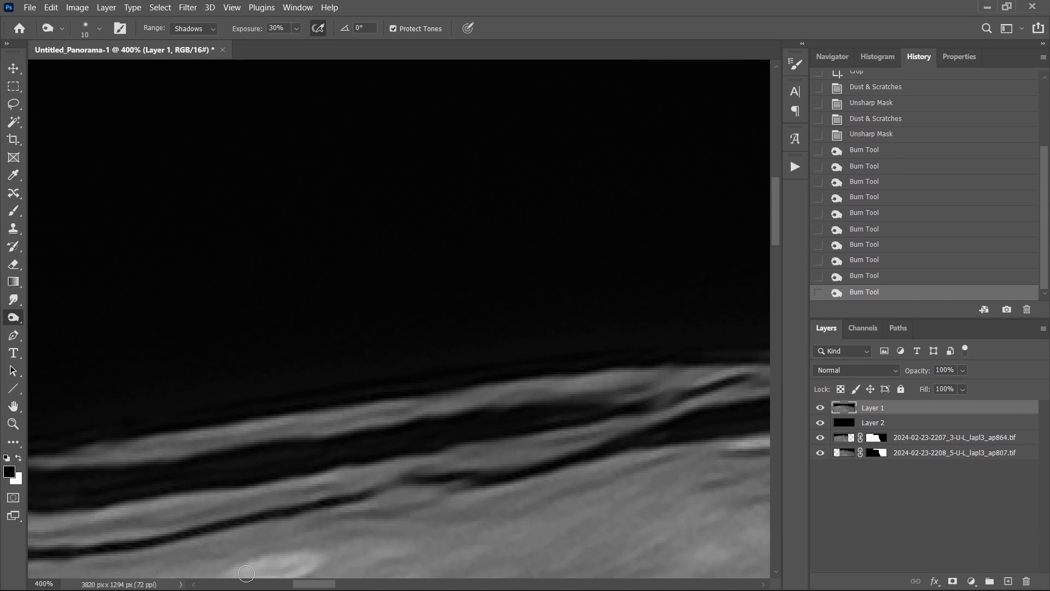
Burn one more stroke across a dark shadow patch near the limb at 100% view.
{"action": "left_click_drag", "start_coordinate": [306, 584], "coordinate": [274, 584]}
{"action": "scroll", "coordinate": [287, 437], "scroll_direction": "down", "scroll_amount": 3}
{"action": "mouse_move", "coordinate": [277, 382]}
{"action": "left_mouse_down"}
{"action": "mouse_move", "coordinate": [46, 426]}
{"action": "mouse_move", "coordinate": [244, 417]}
{"action": "left_mouse_up"}
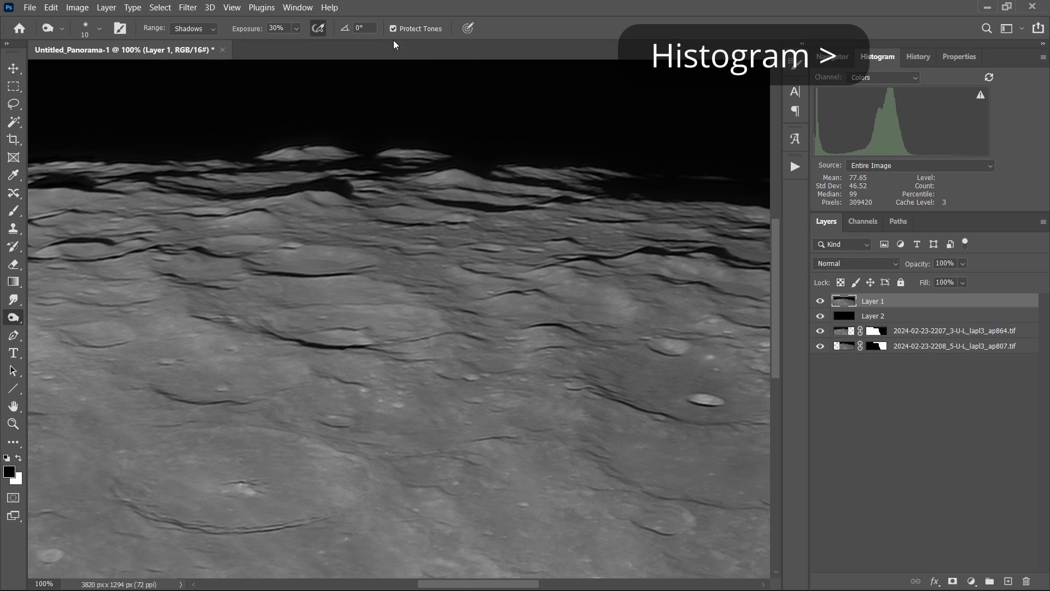
Apply an Exposure adjustment of 1 to brighten the whole panorama.
{"action": "left_click", "coordinate": [78, 7]}
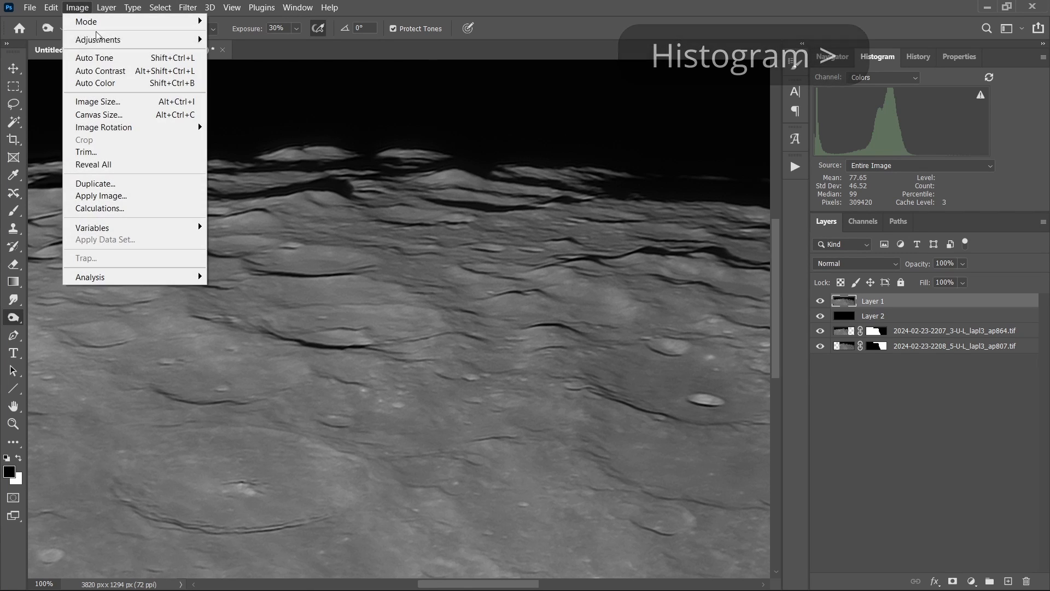
{"action": "mouse_move", "coordinate": [156, 40]}
{"action": "left_click", "coordinate": [236, 77]}
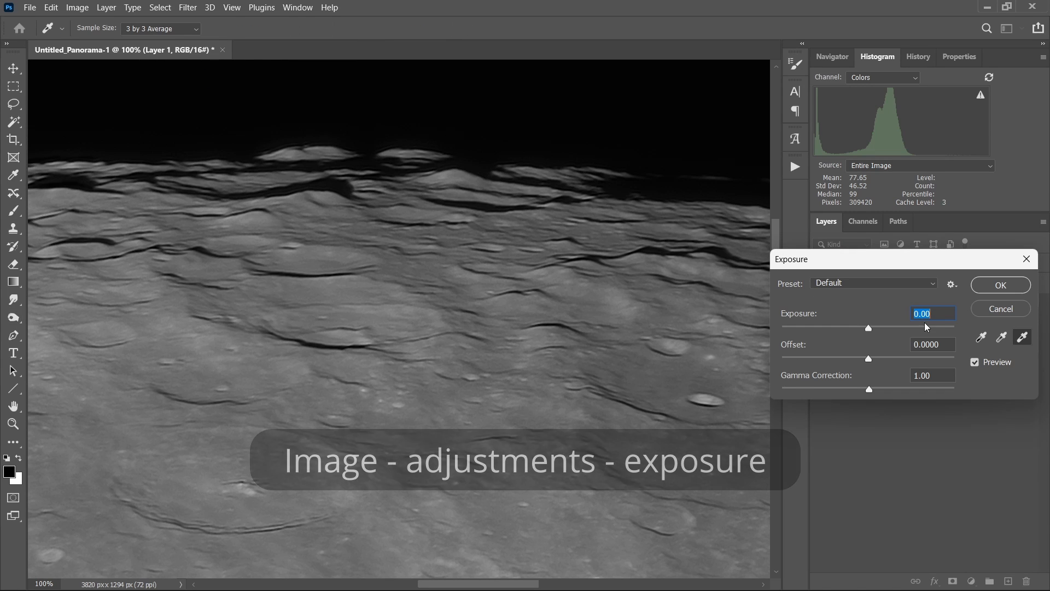
{"action": "type", "text": "1"}
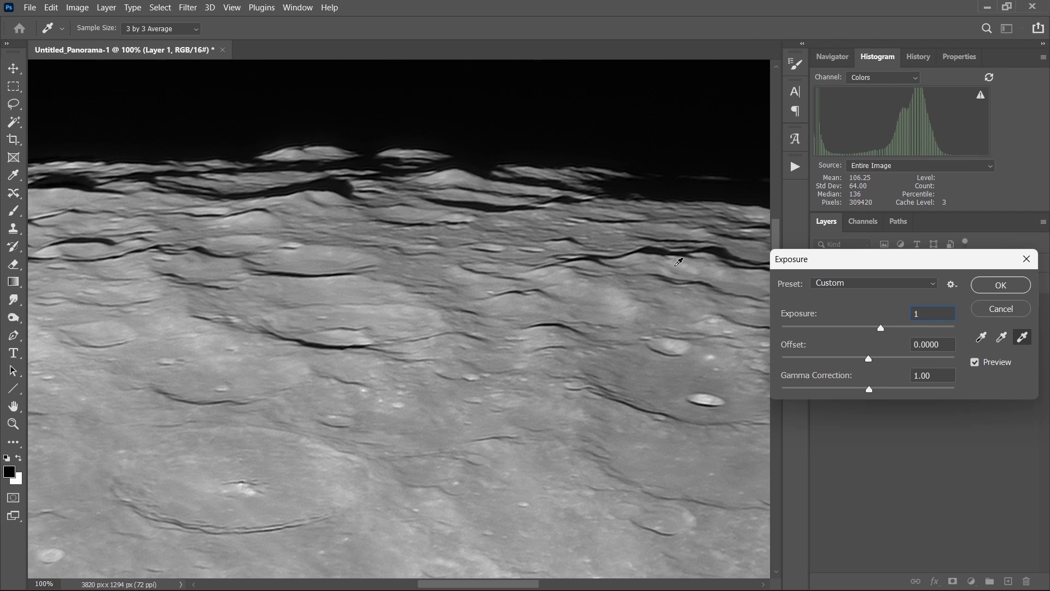
{"action": "key", "text": "ctrl+0"}
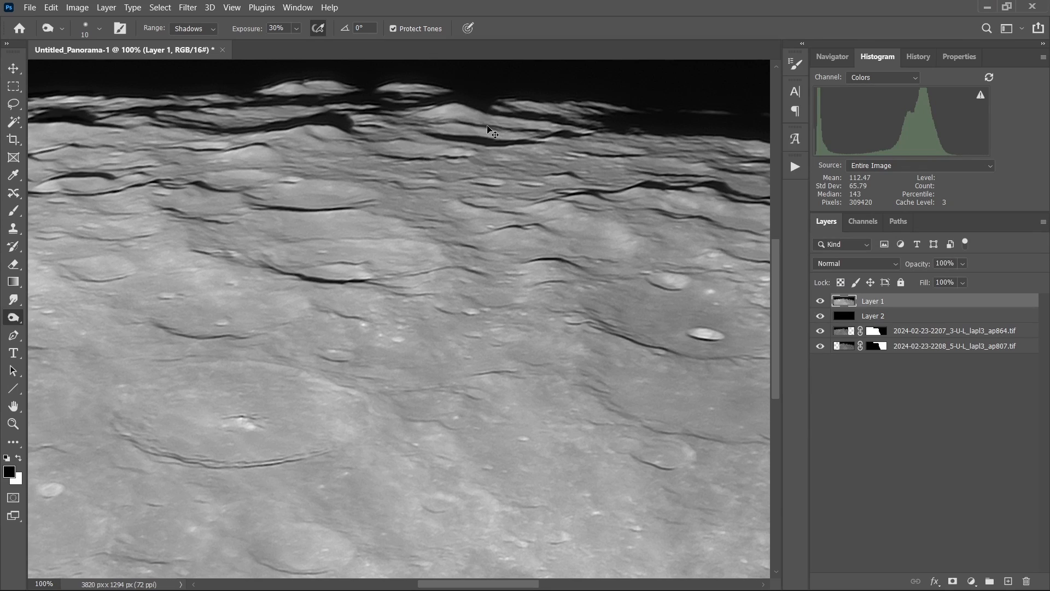
Raise the Levels black input point to 6 to deepen the shadows.
{"action": "key", "text": "ctrl+l"}
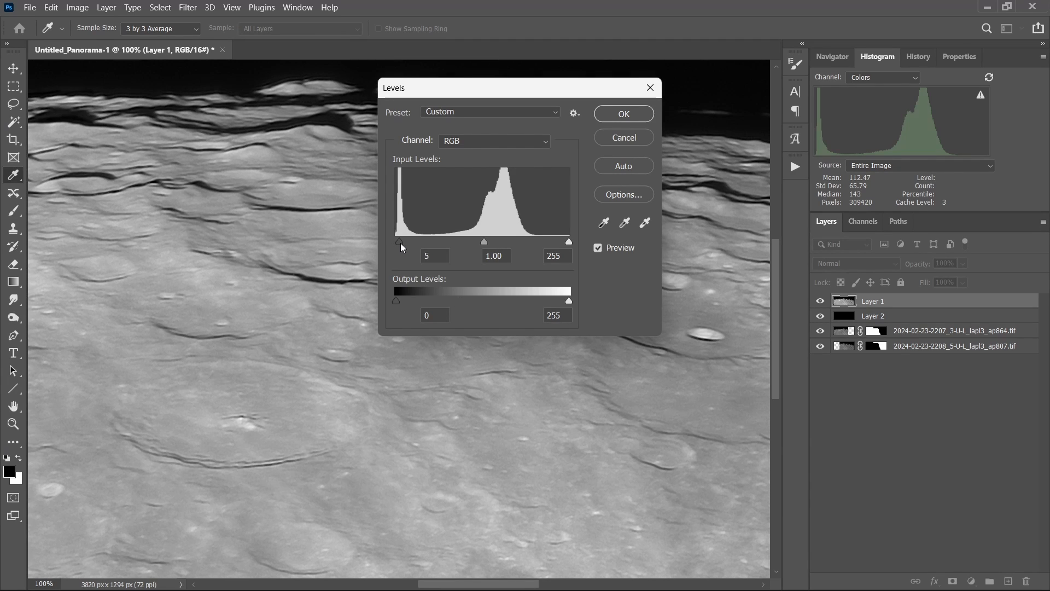
{"action": "left_click_drag", "start_coordinate": [401, 245], "coordinate": [401, 245]}
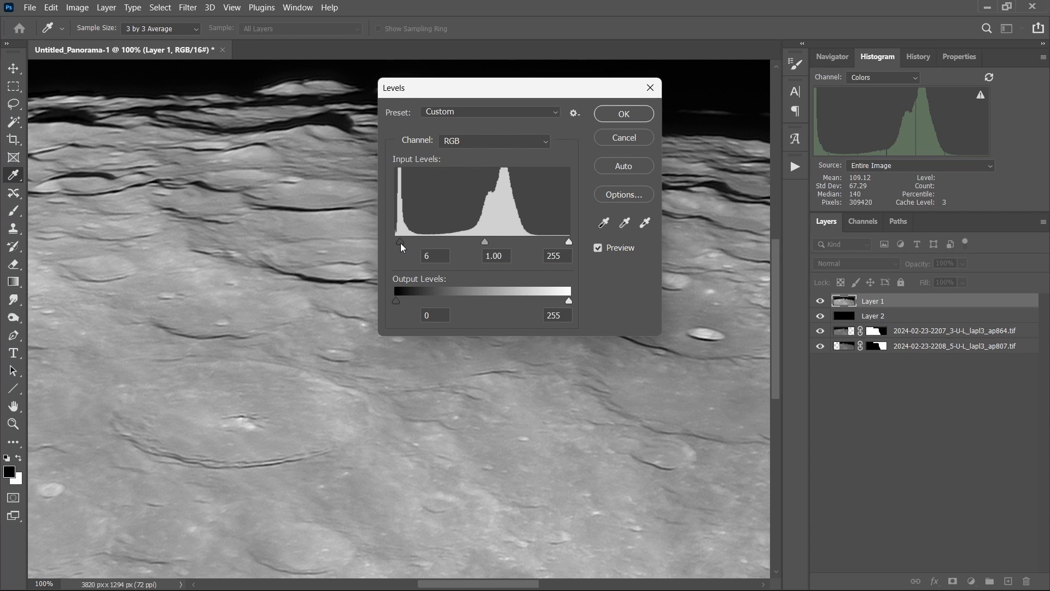
{"action": "left_click", "coordinate": [624, 113]}
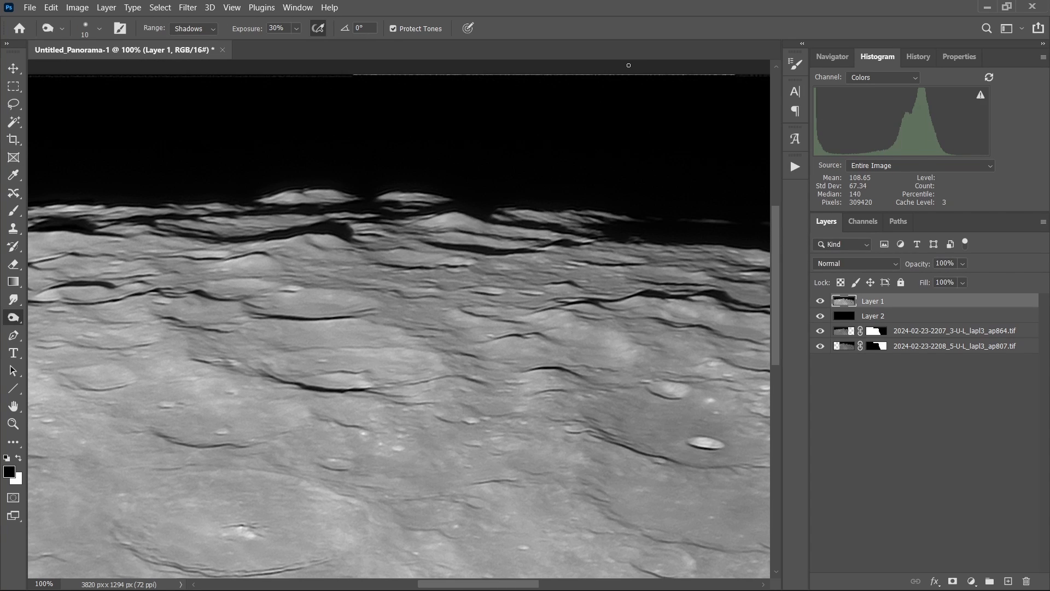
Crop a thin strip off the top edge of the panorama.
{"action": "key", "text": "ctrl+0"}
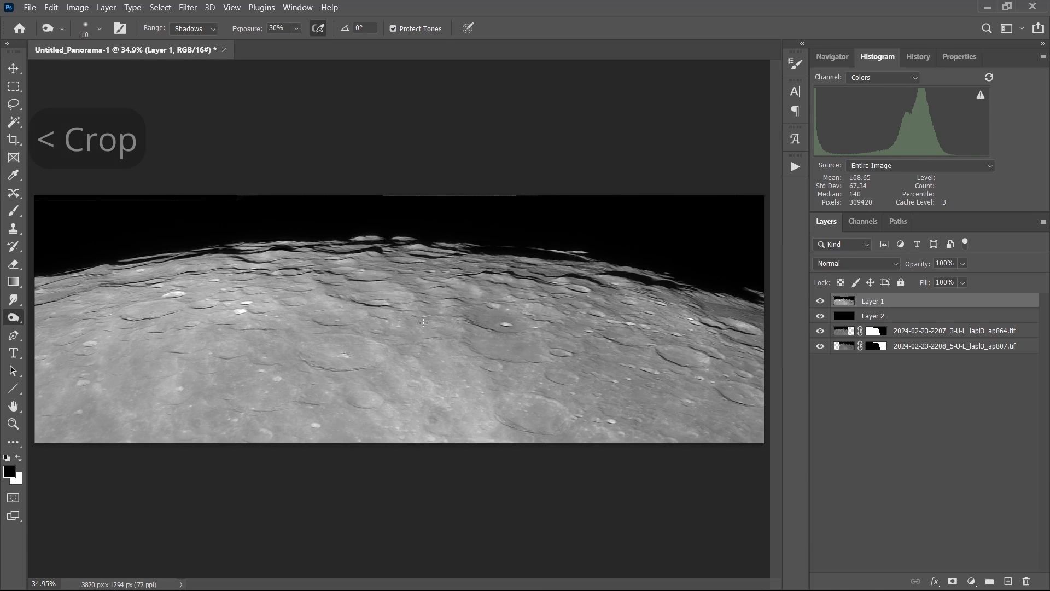
{"action": "left_click", "coordinate": [13, 141]}
{"action": "left_click_drag", "start_coordinate": [410, 197], "coordinate": [410, 201]}
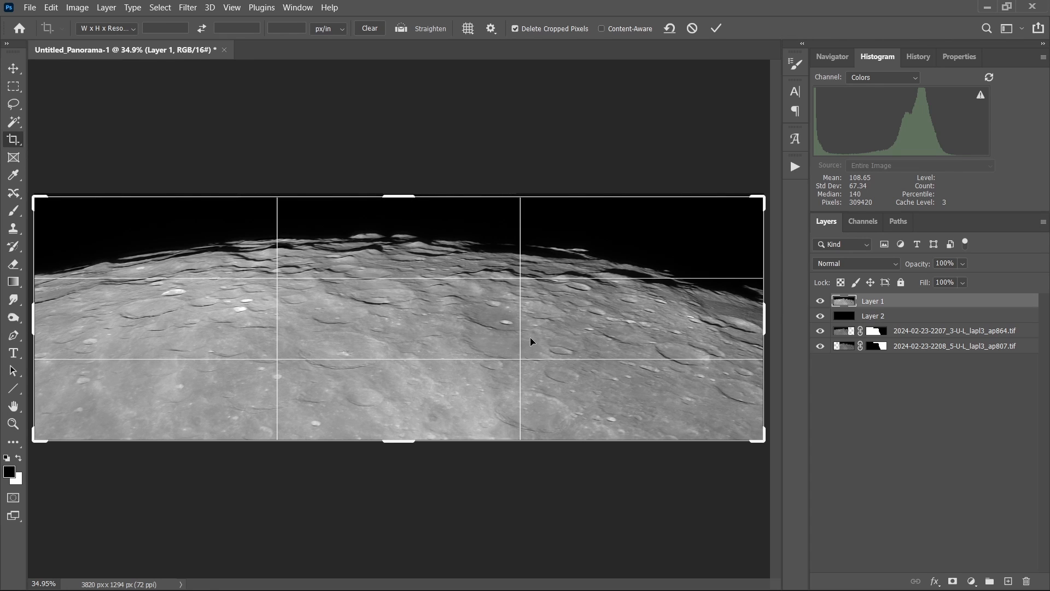
{"action": "key", "text": "Return"}
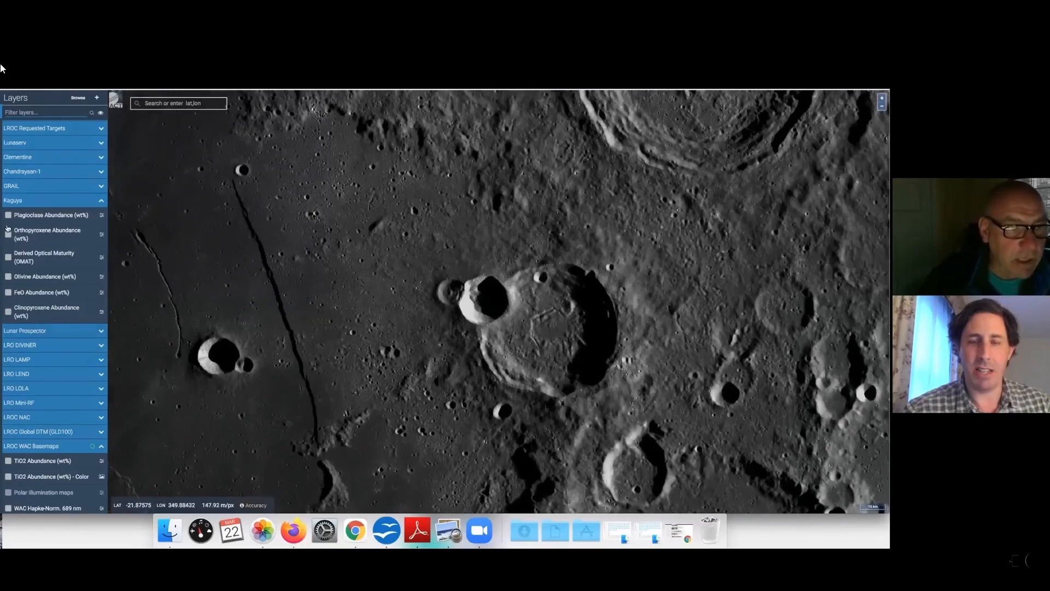
In LROC QuickMap, toggle the Kaguya Orthopyroxene and Clinopyroxene abundance layers on and off.
{"action": "left_click", "coordinate": [8, 235]}
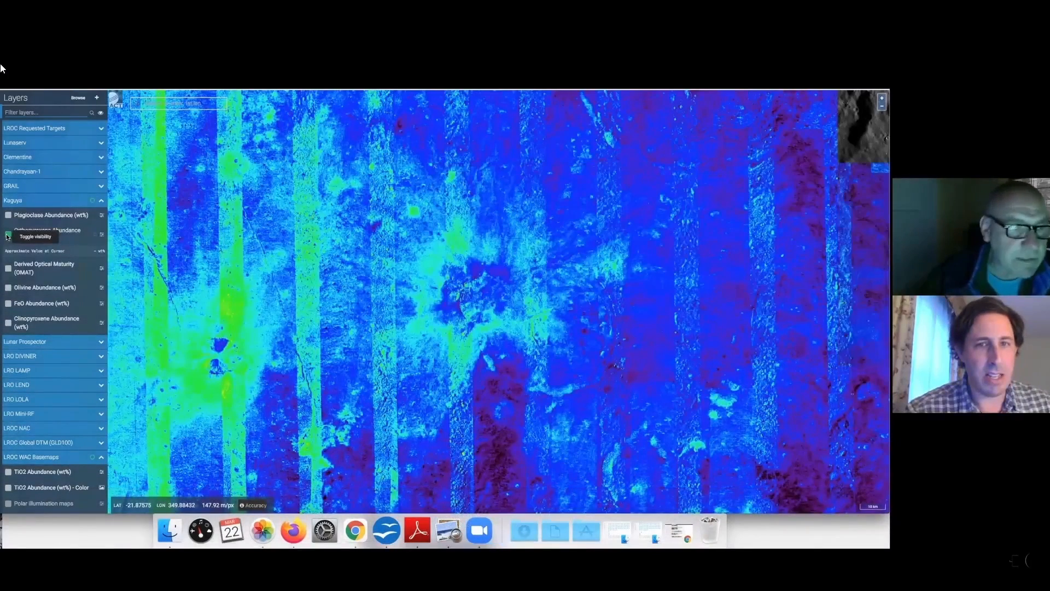
{"action": "left_click", "coordinate": [8, 235]}
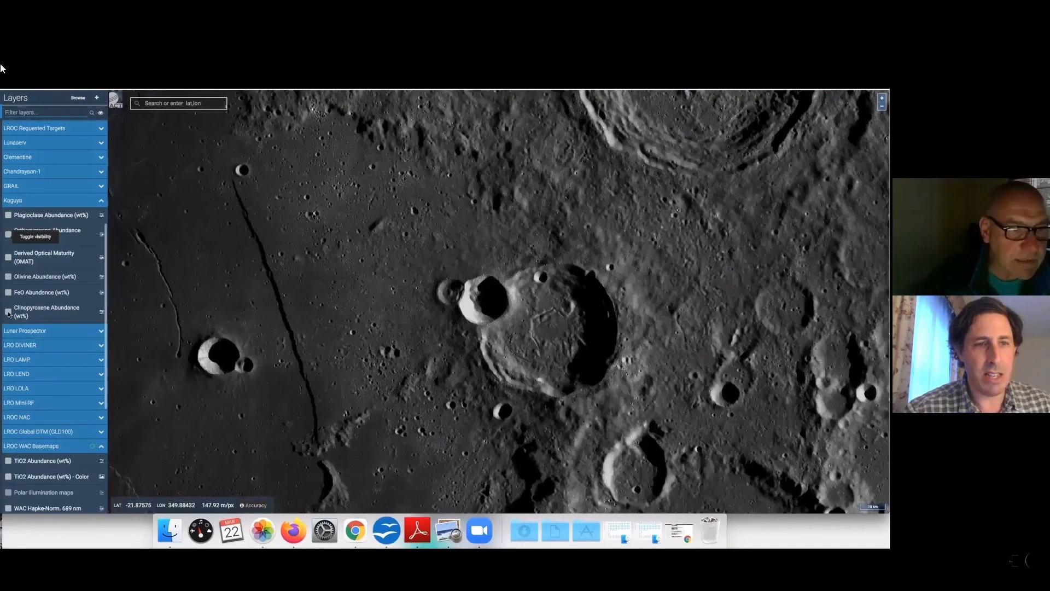
{"action": "left_click", "coordinate": [8, 312]}
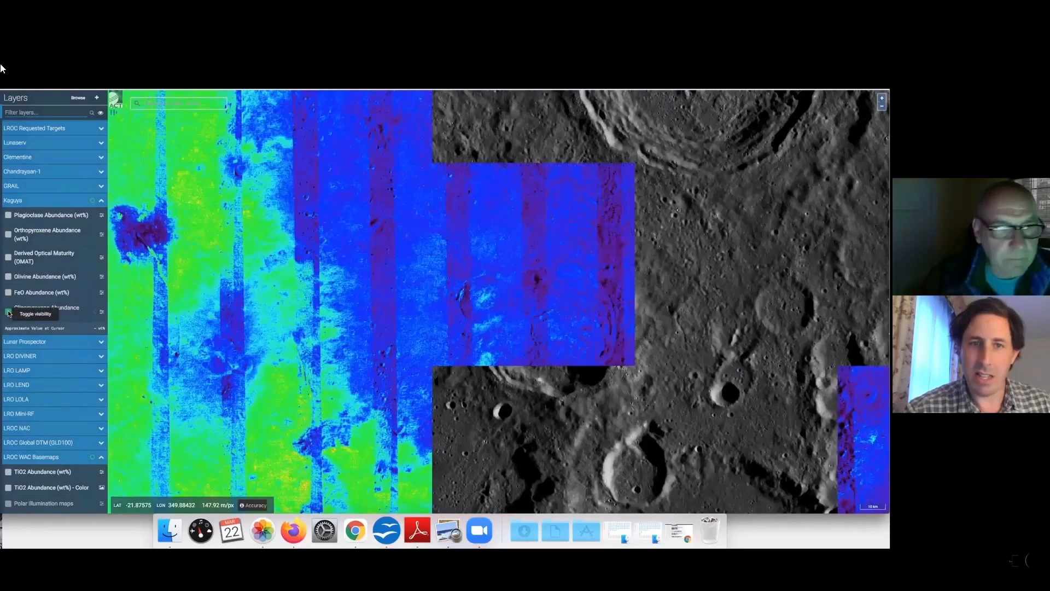
{"action": "left_click", "coordinate": [8, 311]}
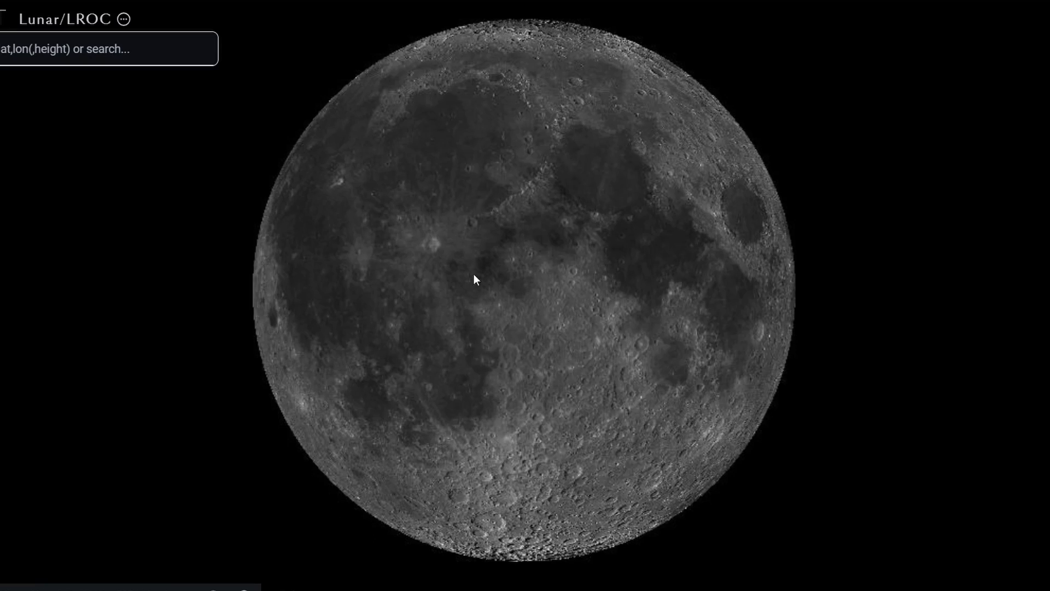
Rotate and zoom the lunar globe to the southern limb region around Moretus.
{"action": "left_click_drag", "start_coordinate": [474, 277], "coordinate": [477, 163]}
{"action": "scroll", "coordinate": [487, 359], "scroll_direction": "up", "scroll_amount": 5}
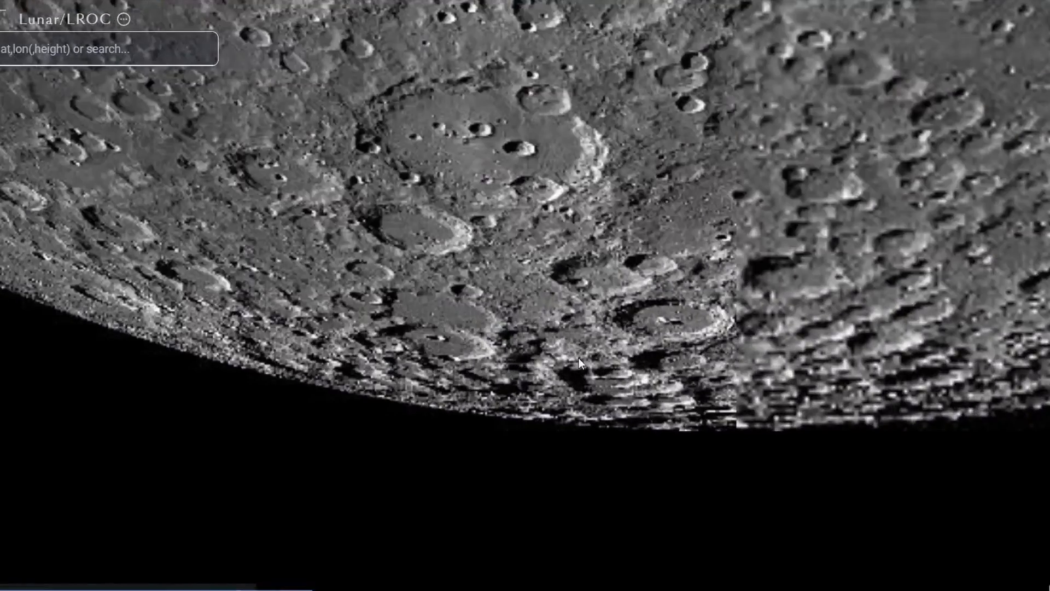
{"action": "left_click_drag", "start_coordinate": [579, 357], "coordinate": [466, 385]}
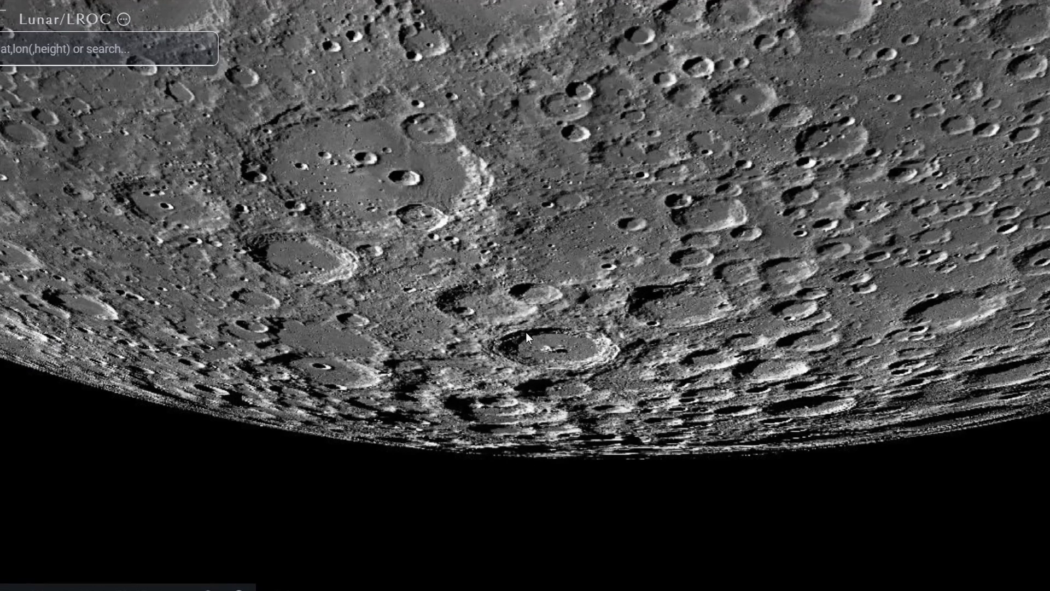
Switch to Photoshop and rotate the panorama 180° so the limb sits at the bottom.
{"action": "mouse_move", "coordinate": [504, 589]}
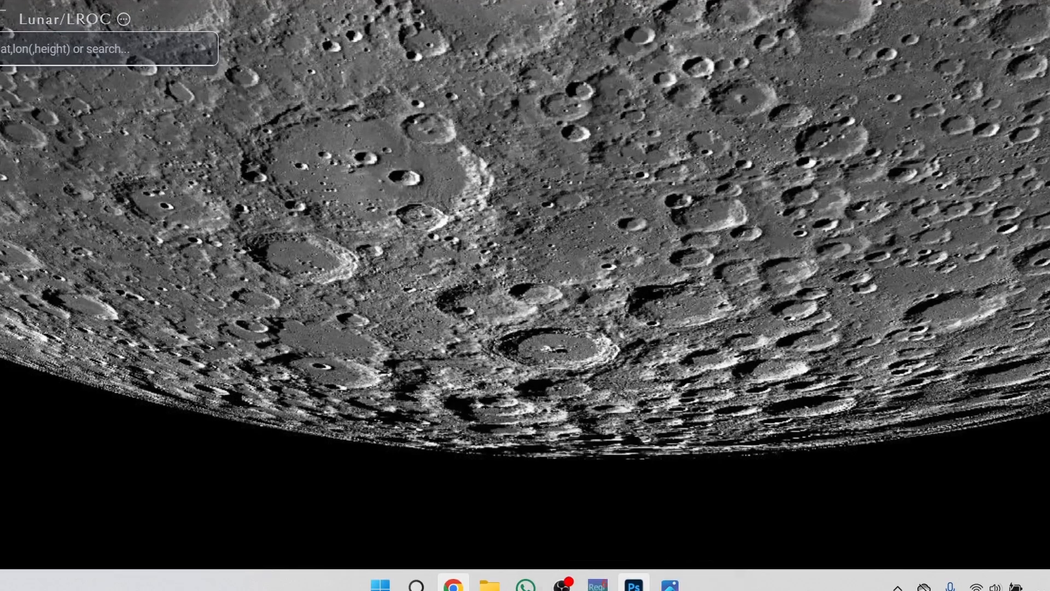
{"action": "left_click", "coordinate": [633, 585]}
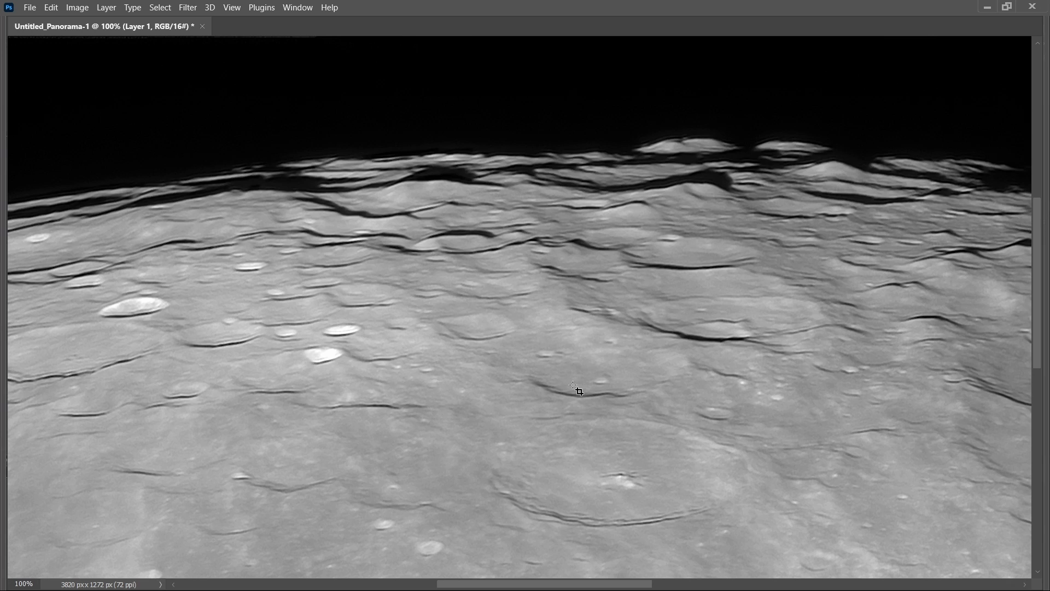
{"action": "left_click", "coordinate": [80, 11]}
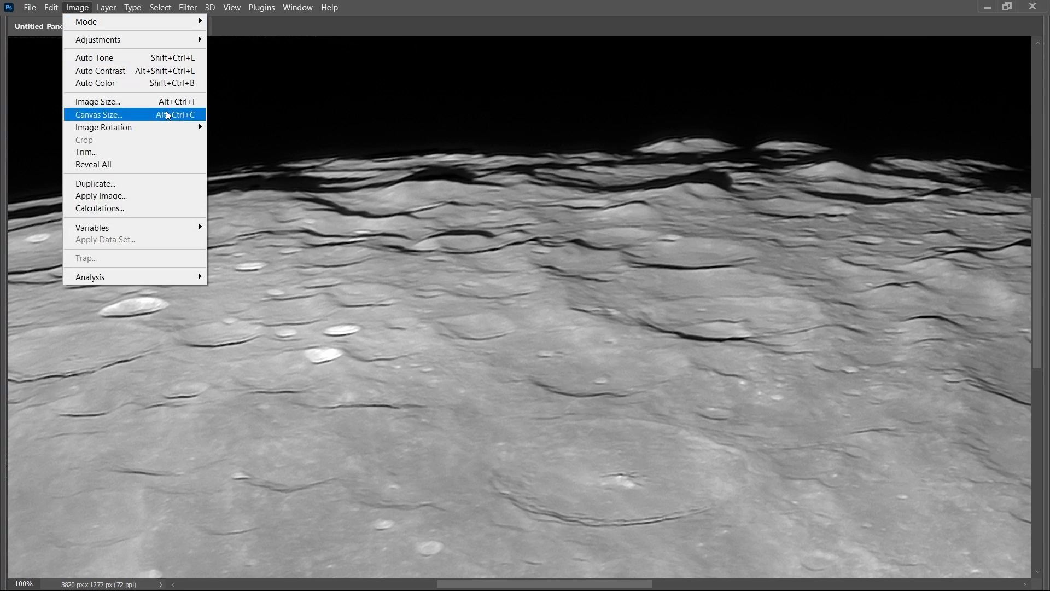
{"action": "mouse_move", "coordinate": [182, 130]}
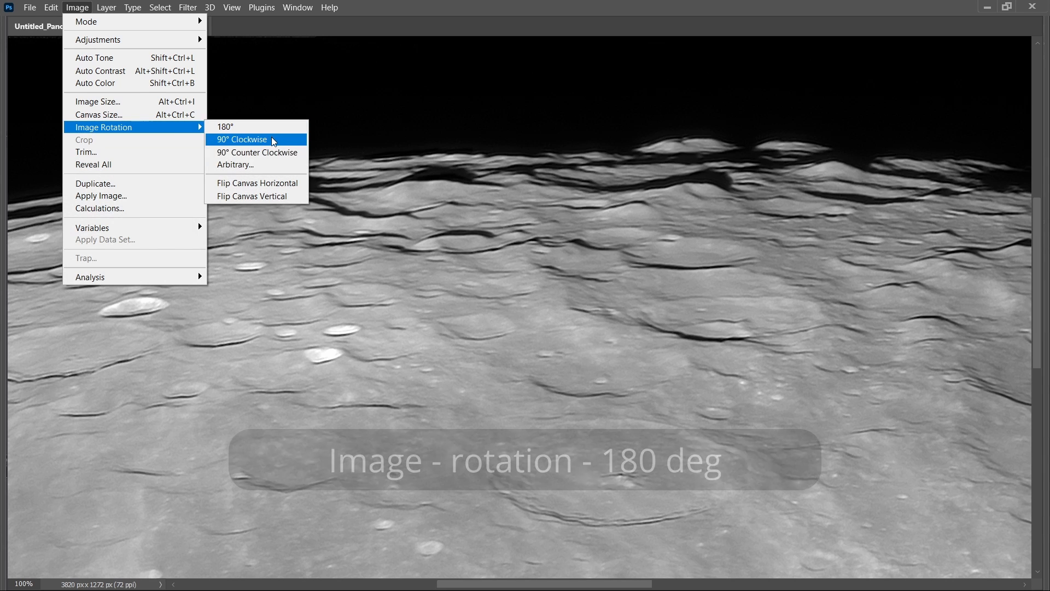
{"action": "left_click", "coordinate": [245, 128]}
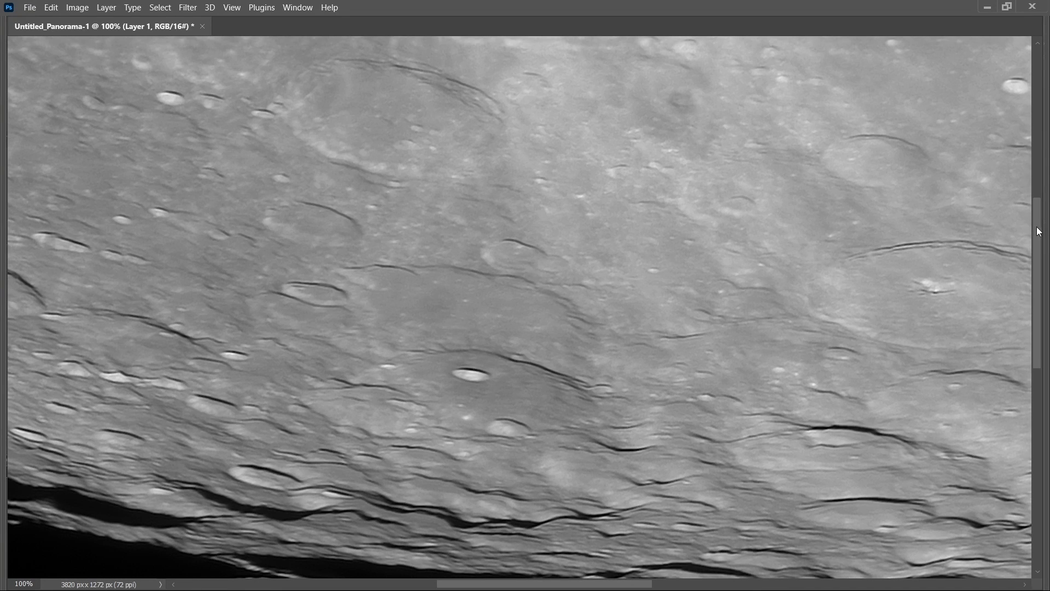
{"action": "left_click_drag", "start_coordinate": [1037, 227], "coordinate": [1045, 266]}
{"action": "left_click_drag", "start_coordinate": [515, 583], "coordinate": [616, 585]}
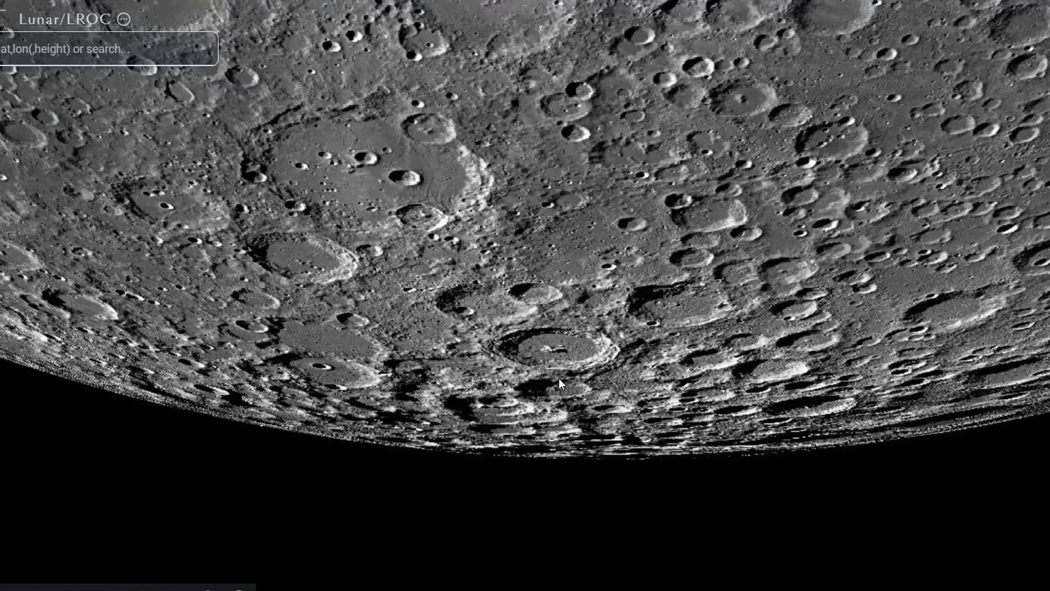
In LROC QuickMap, zoom in on the Moretus area and turn on the Nomenclature overlay.
{"action": "scroll", "coordinate": [559, 378], "scroll_direction": "up", "scroll_amount": 5}
{"action": "scroll", "coordinate": [557, 377], "scroll_direction": "up", "scroll_amount": 3}
{"action": "scroll", "coordinate": [557, 376], "scroll_direction": "down", "scroll_amount": 2}
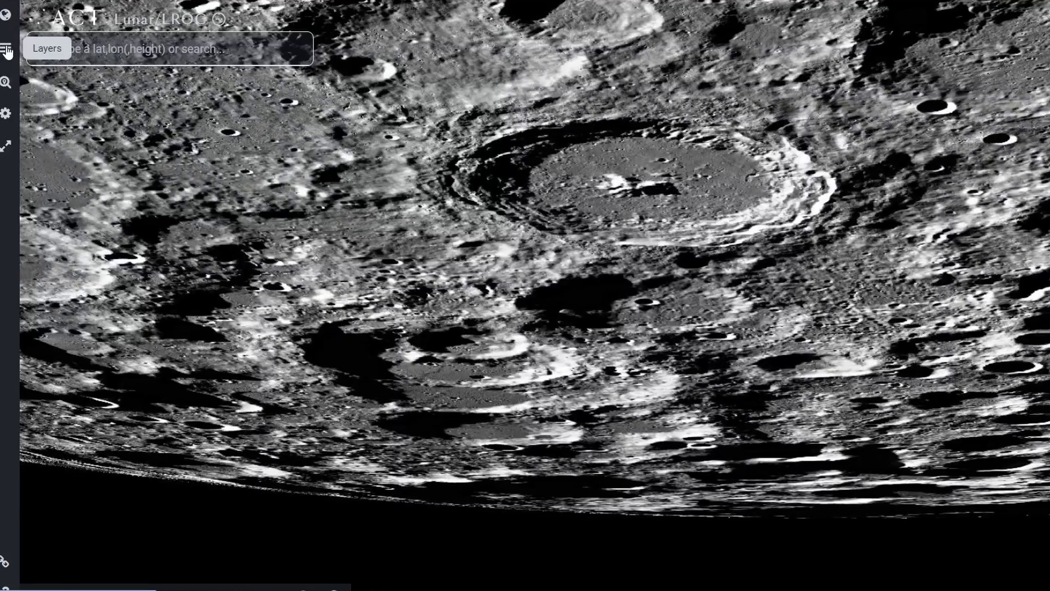
{"action": "left_click", "coordinate": [7, 52]}
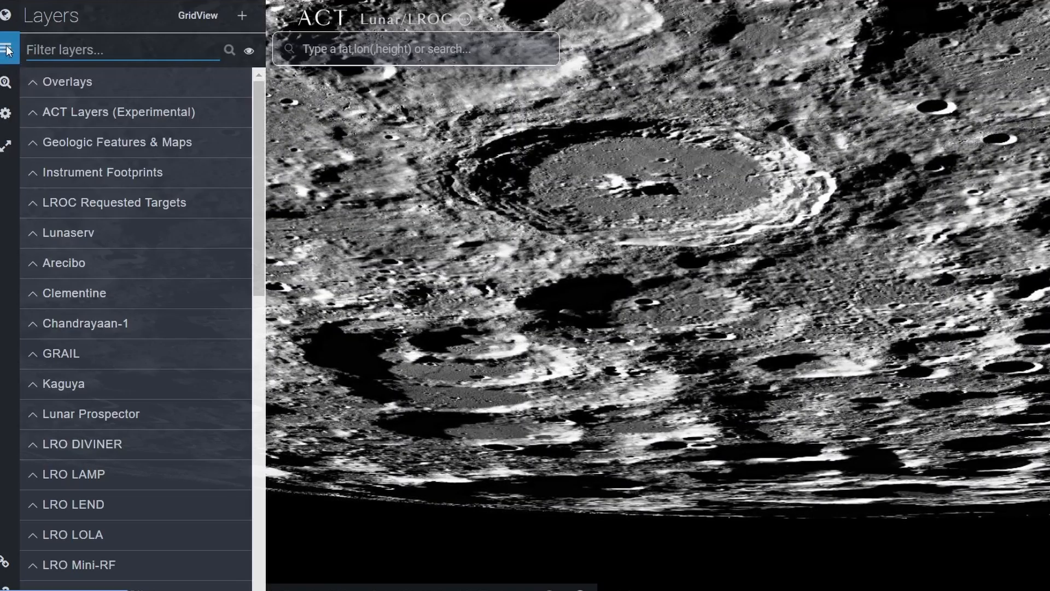
{"action": "left_click", "coordinate": [29, 85]}
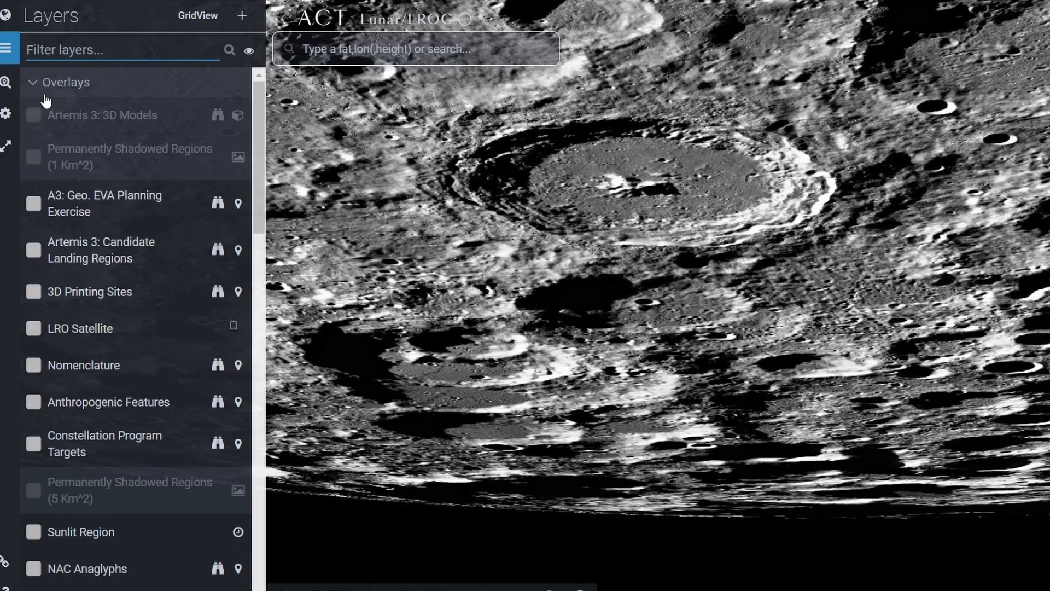
{"action": "left_click", "coordinate": [33, 366]}
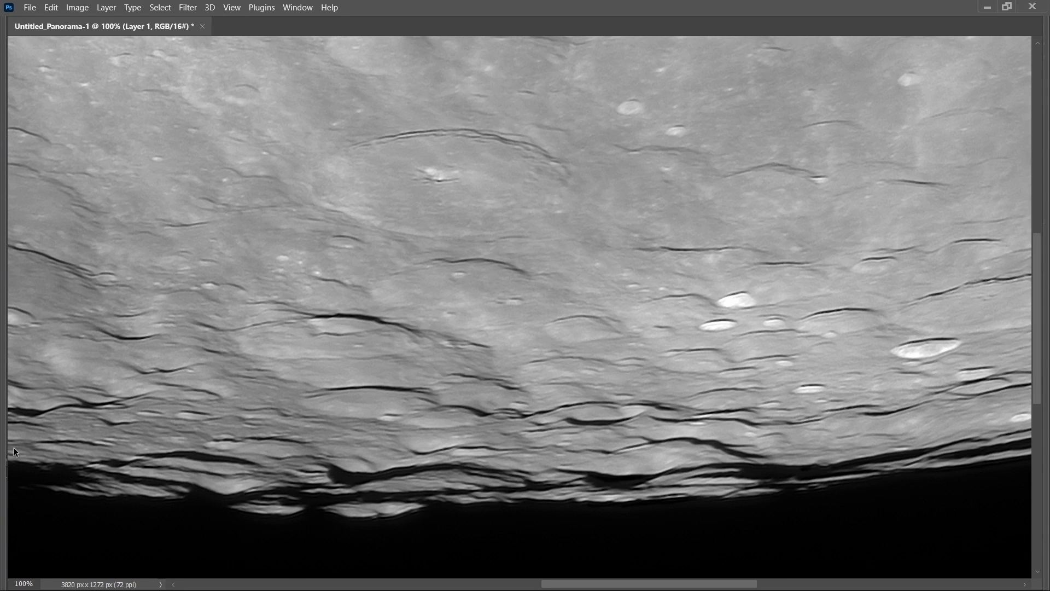
Label the large crater Moretus with white 24 pt Myriad Pro text, and Short below it.
{"action": "key", "text": "Tab"}
{"action": "left_click", "coordinate": [13, 353]}
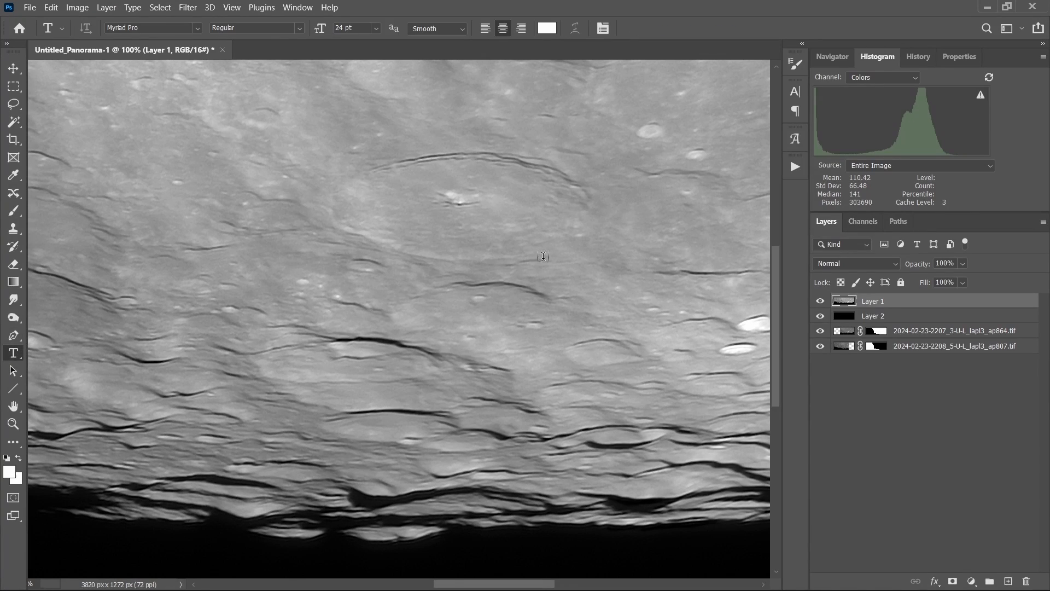
{"action": "left_click", "coordinate": [483, 232]}
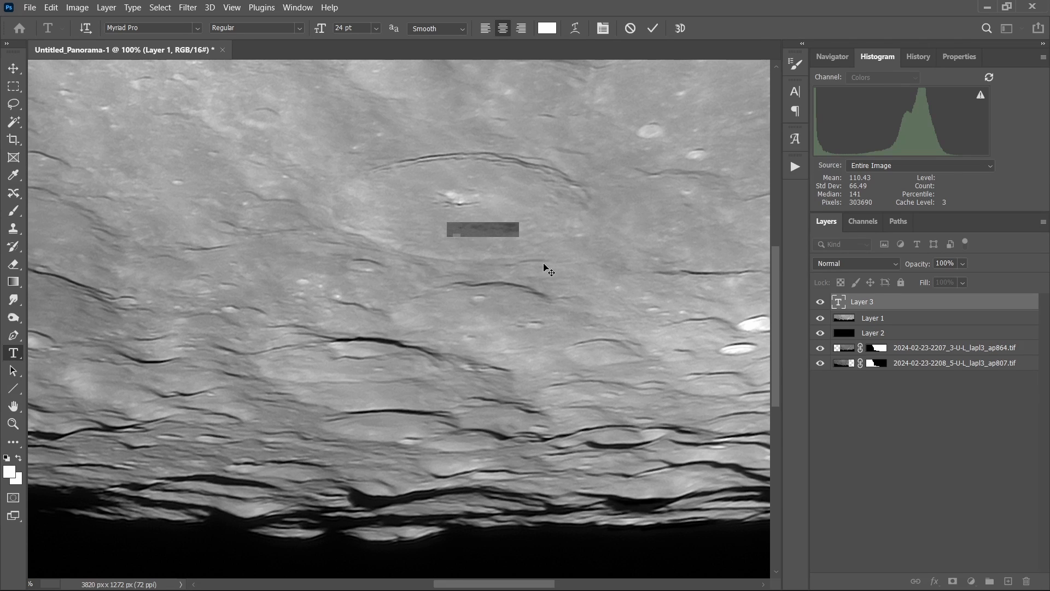
{"action": "type", "text": "Morets"}
{"action": "key", "text": "BackSpace"}
{"action": "type", "text": "us"}
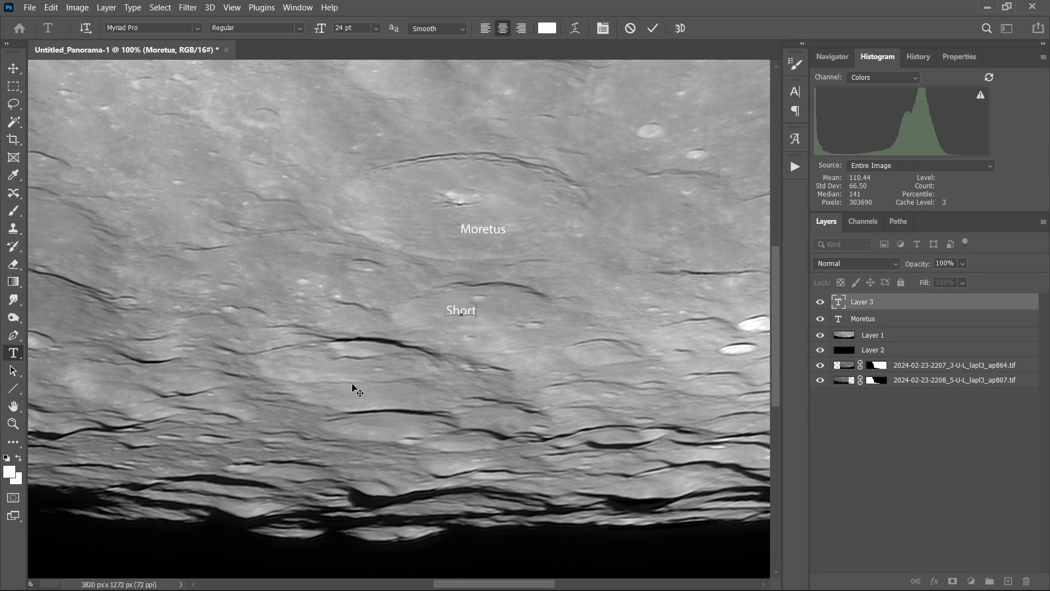
Add a Newton label on the crater left of Short, checking the map, and commit it.
{"action": "left_click", "coordinate": [353, 396]}
{"action": "left_click", "coordinate": [340, 375]}
{"action": "key", "text": "BackSpace"}
{"action": "type", "text": "Newrton"}
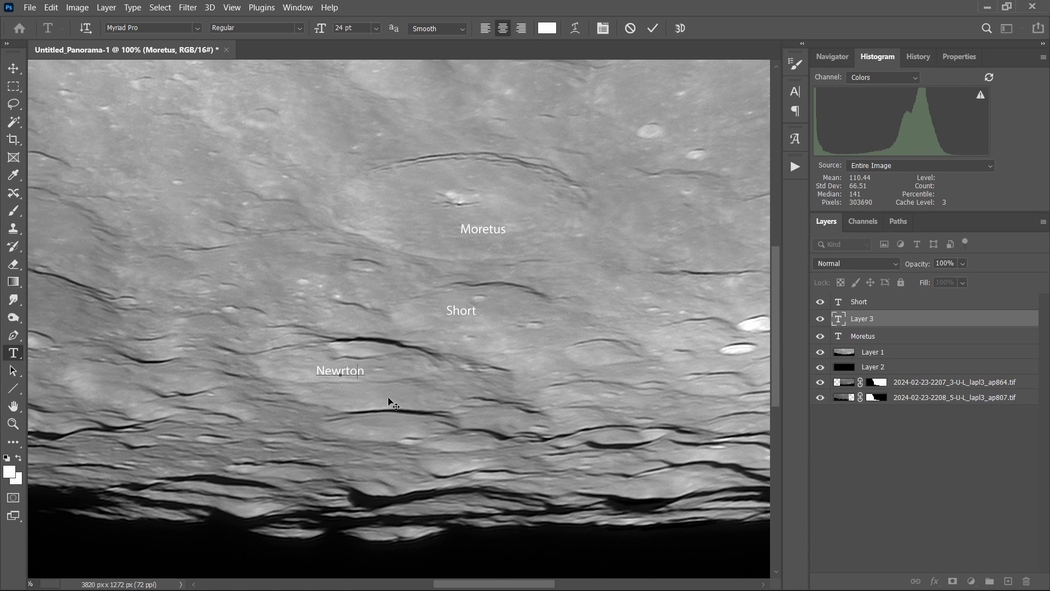
{"action": "key", "text": "BackSpace"}
{"action": "key", "text": "alt+Tab"}
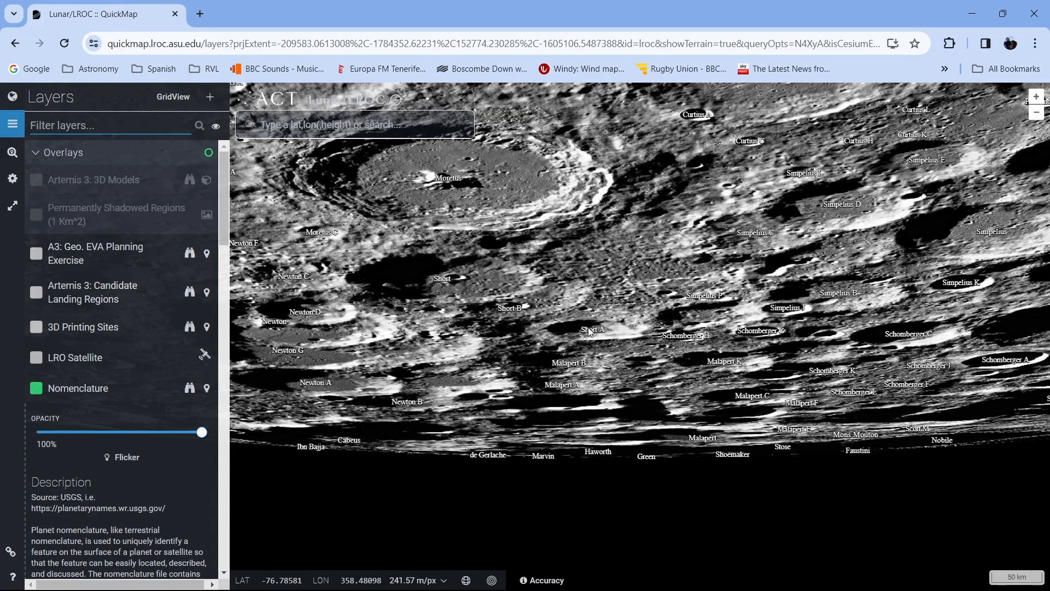
{"action": "key", "text": "alt+Tab"}
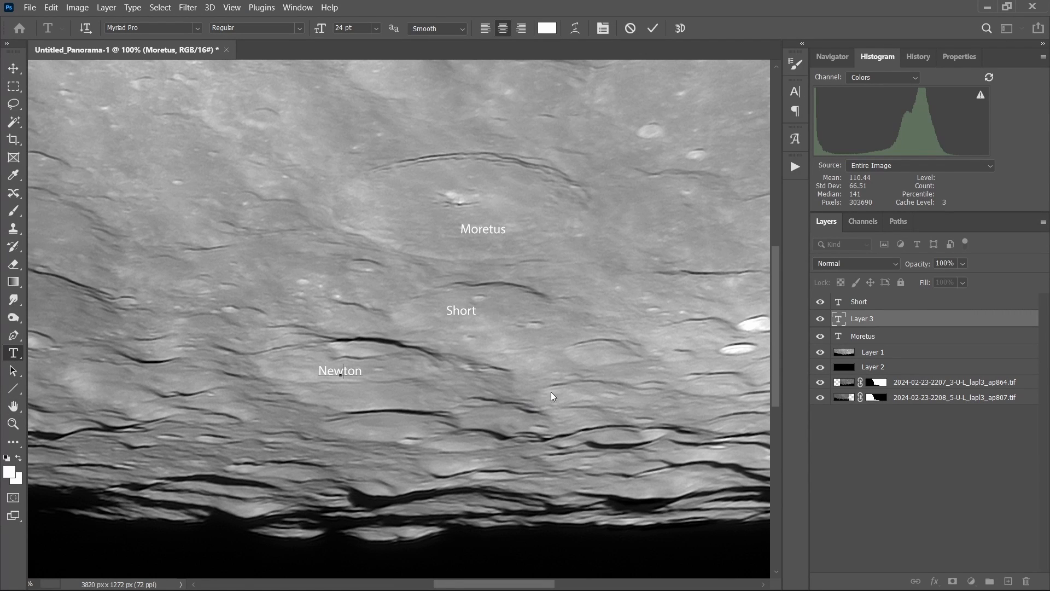
{"action": "left_click", "coordinate": [652, 29]}
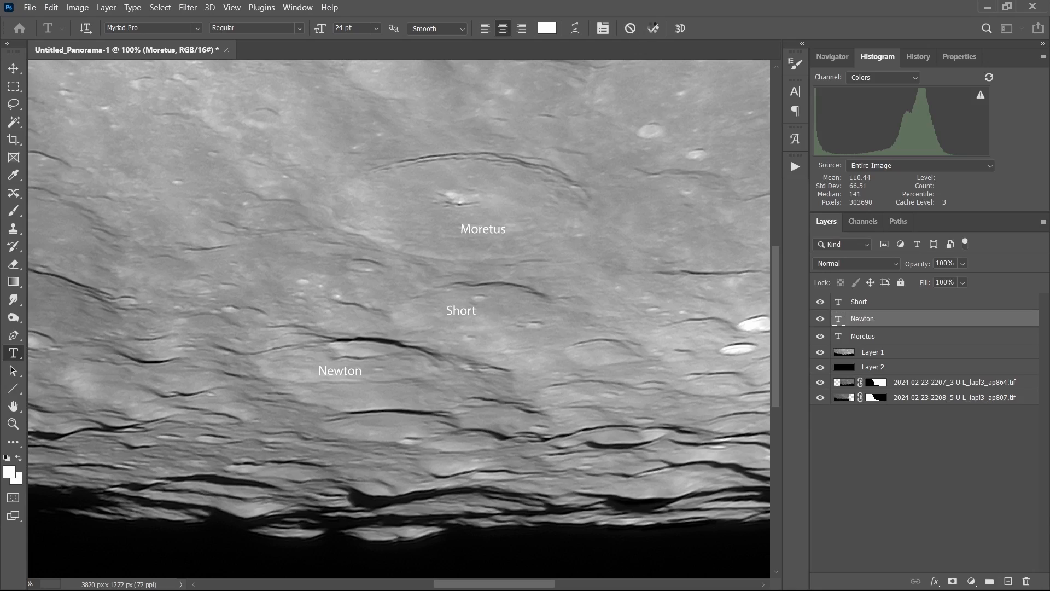
Add an A label on the crater right of Short and a Malapert A label below it.
{"action": "left_click", "coordinate": [605, 360]}
{"action": "type", "text": "A"}
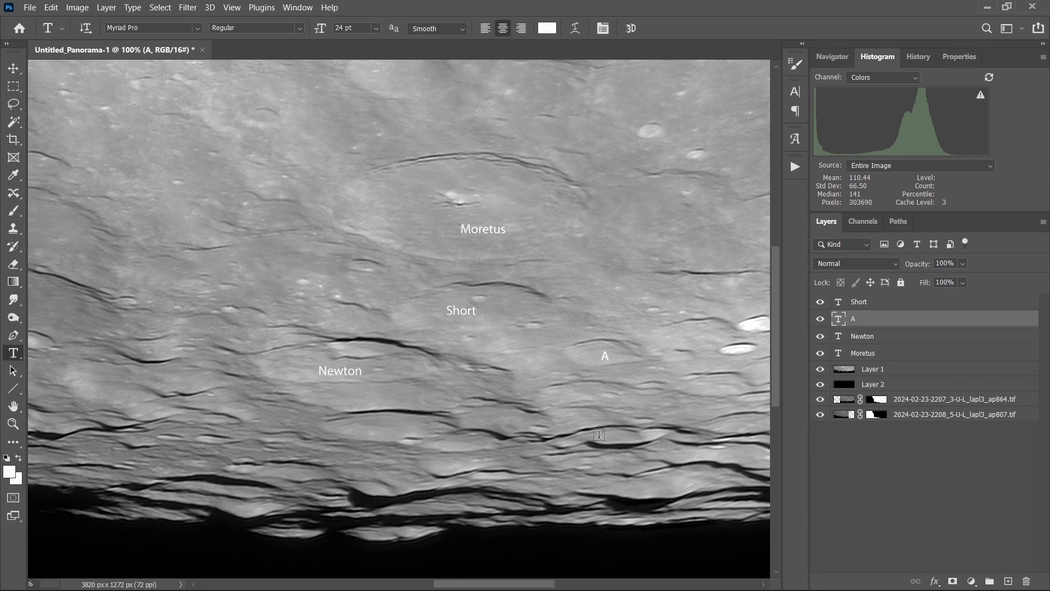
{"action": "left_click", "coordinate": [576, 424]}
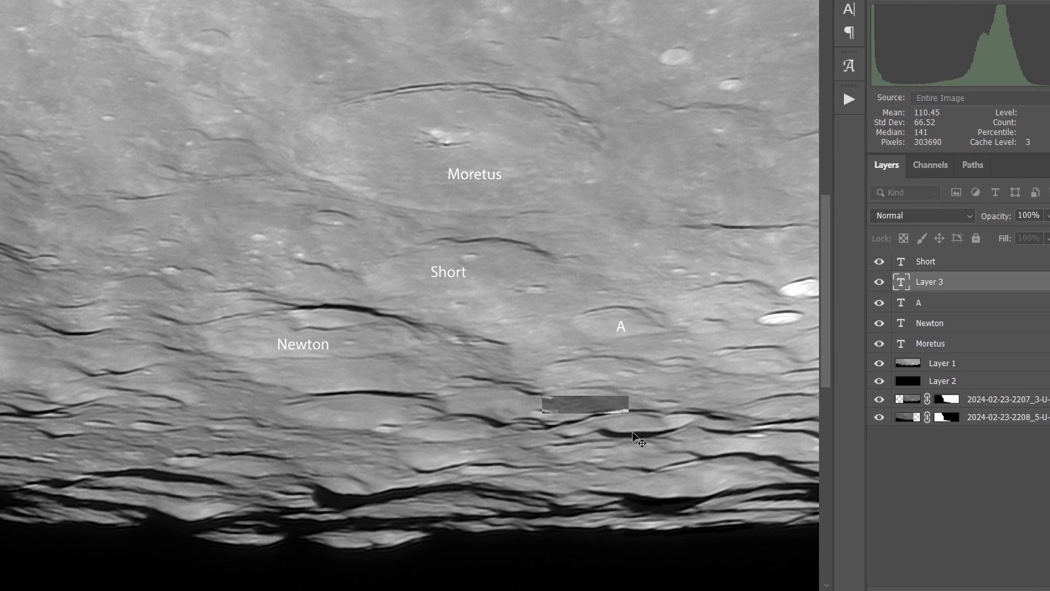
{"action": "type", "text": "Malap"}
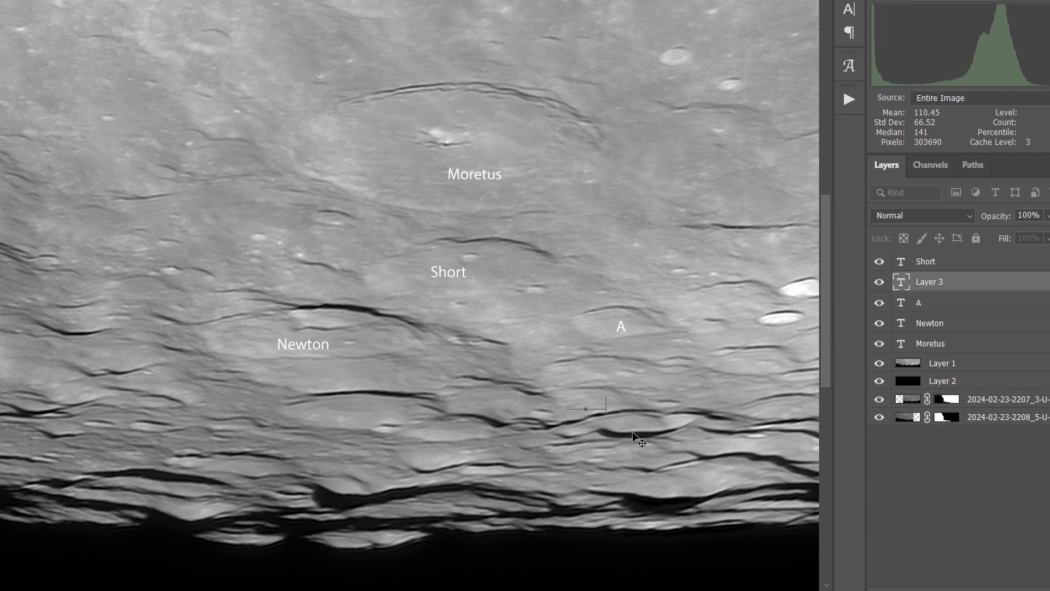
{"action": "type", "text": "ert A"}
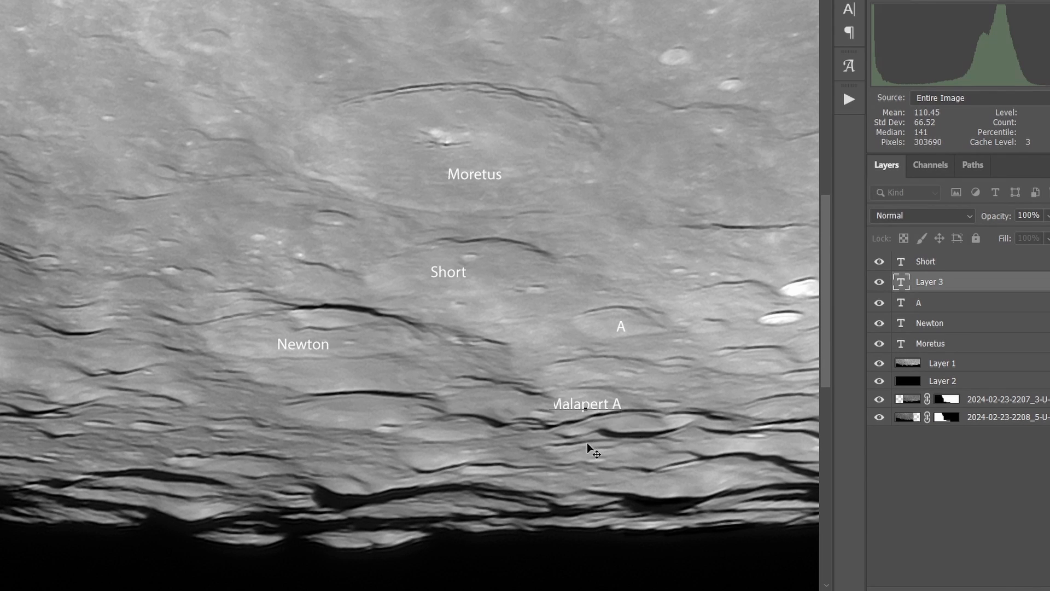